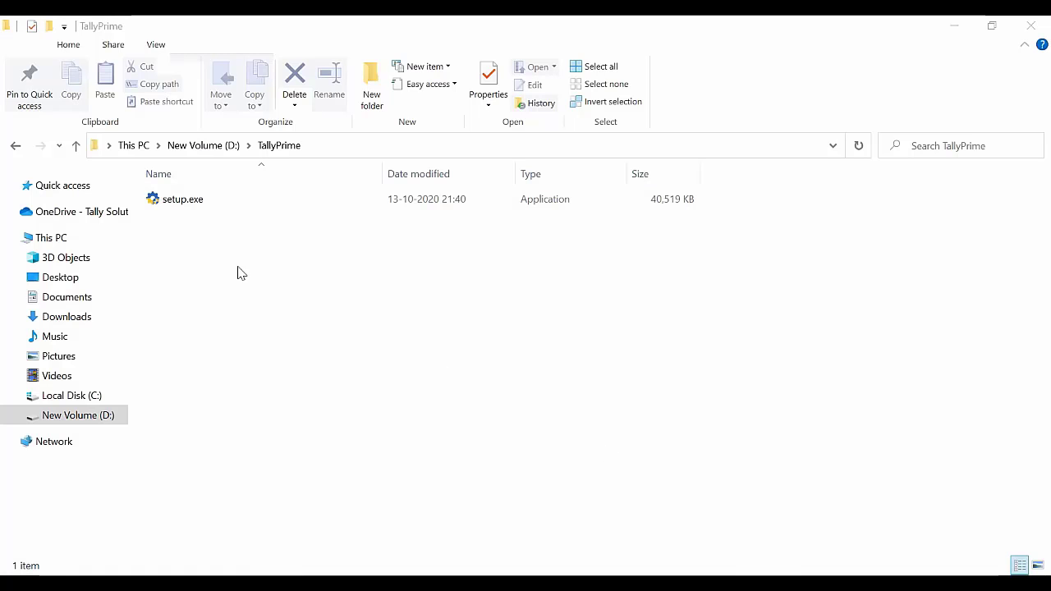
Install TallyPrime 1.0 from setup.exe into C:\Program Files\TallyPrime and launch it.
{"action": "double_click", "coordinate": [187, 209]}
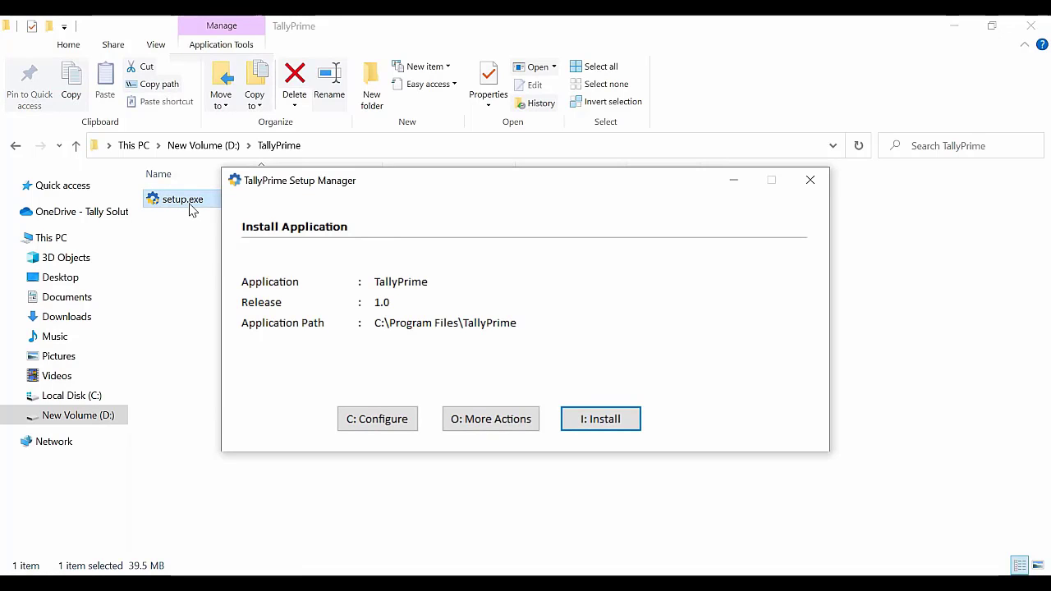
{"action": "left_click", "coordinate": [632, 427]}
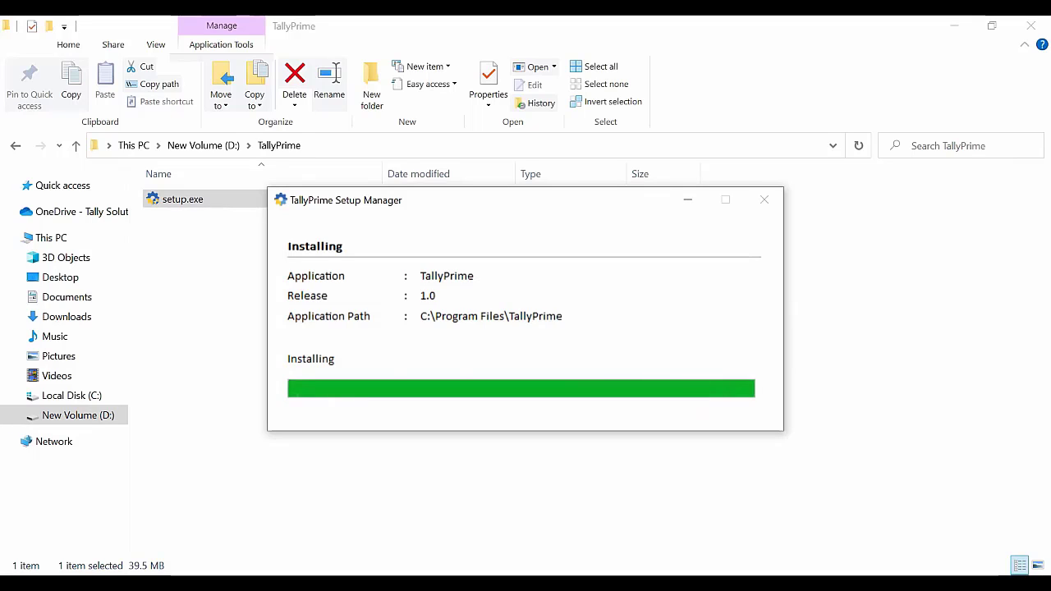
{"action": "left_click", "coordinate": [562, 400]}
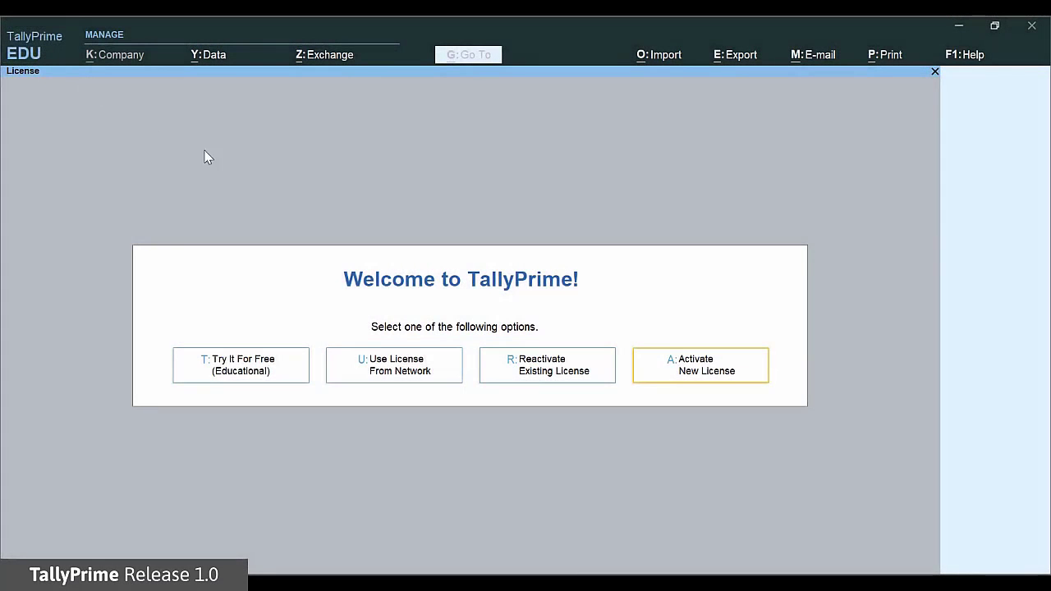
Activate a new licence with the serial number, activation key and account e-mail entered twice.
{"action": "left_click", "coordinate": [739, 372]}
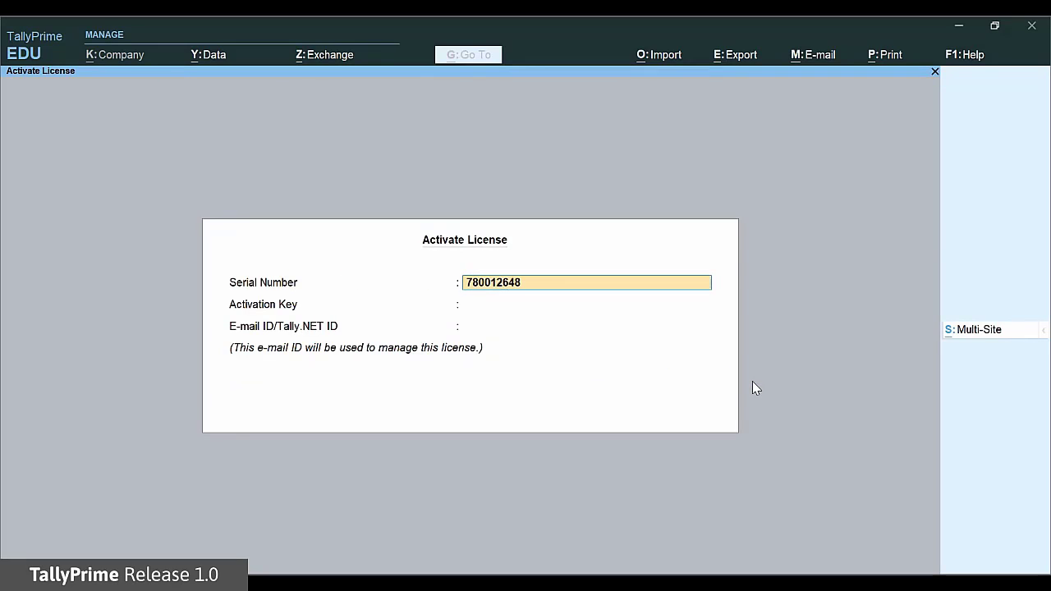
{"action": "key", "text": "Return"}
{"action": "key", "text": "Return"}
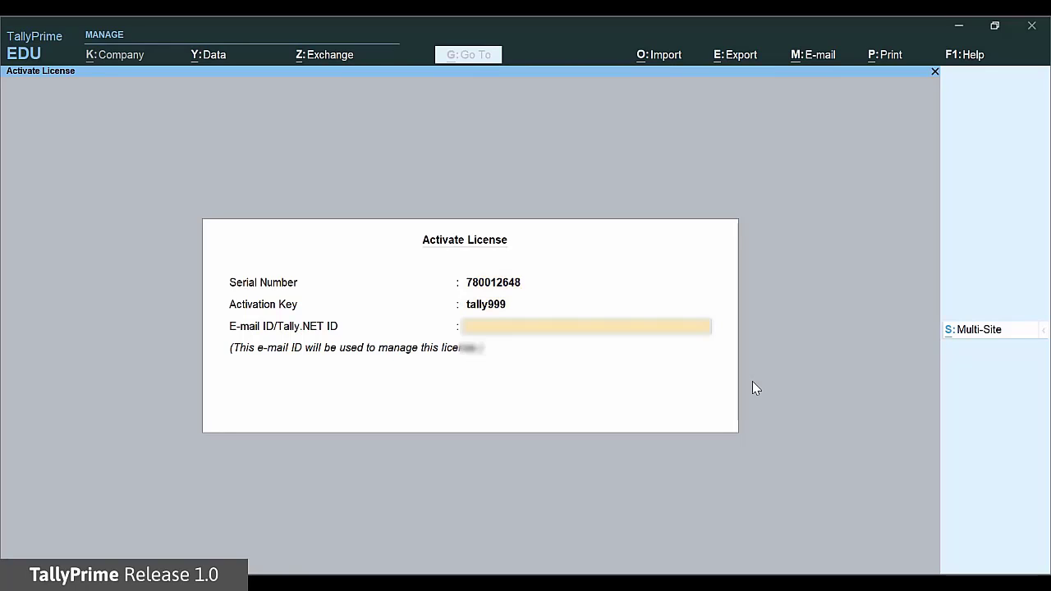
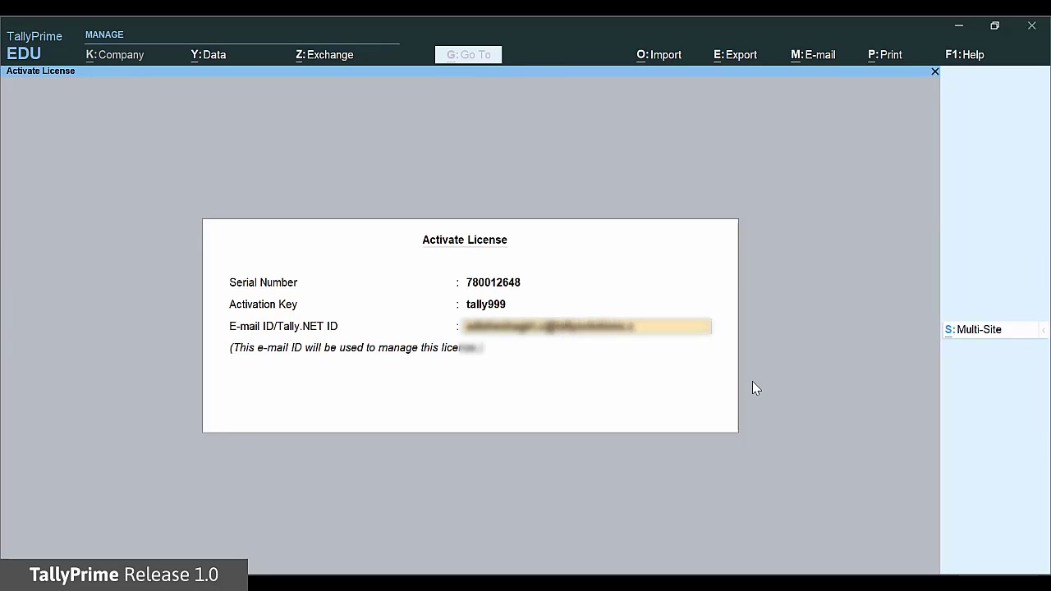
{"action": "key", "text": "Return"}
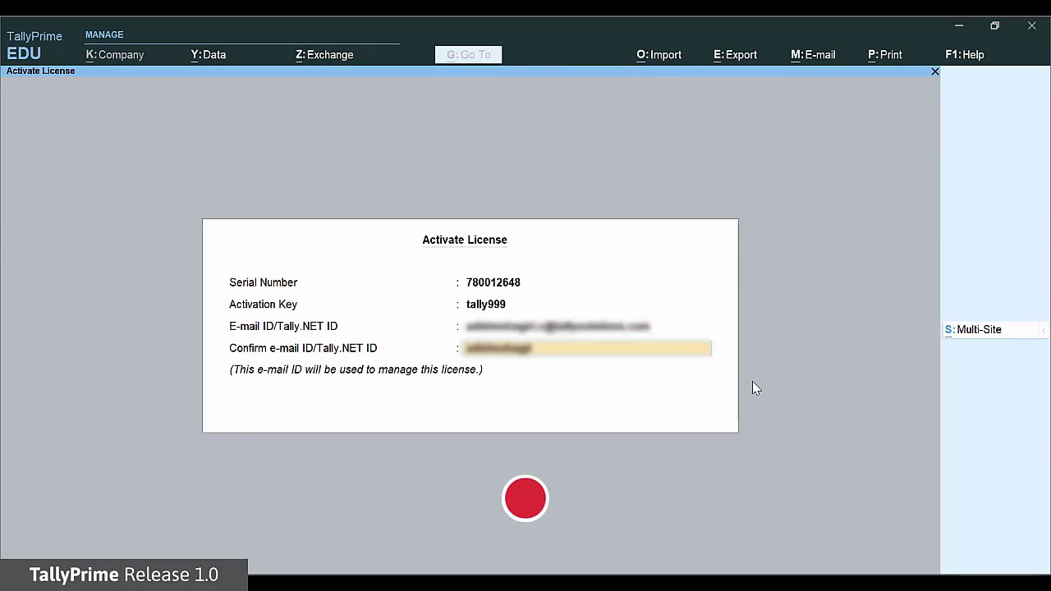
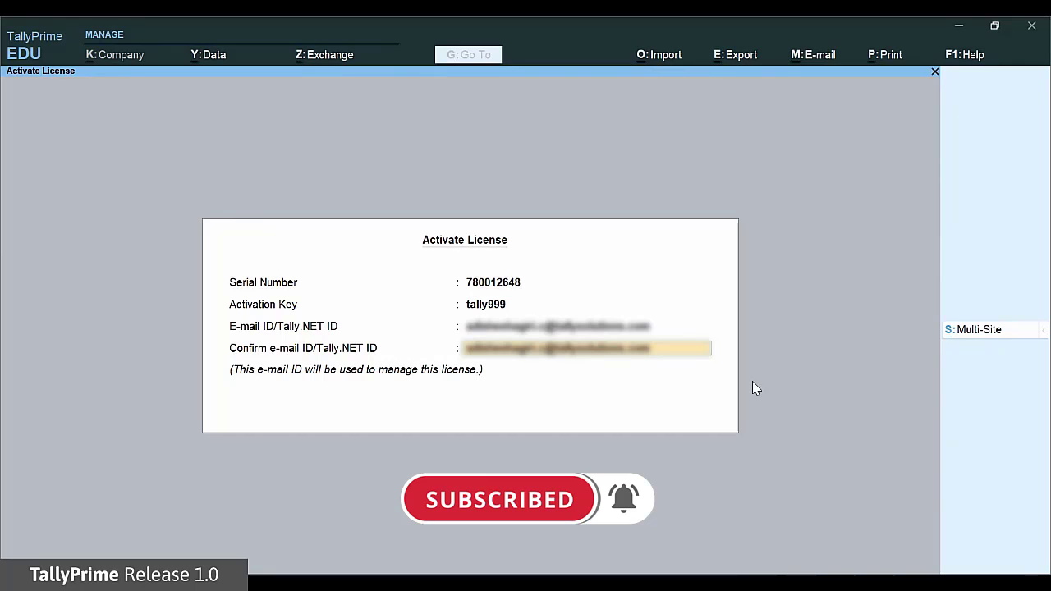
{"action": "key", "text": "Return"}
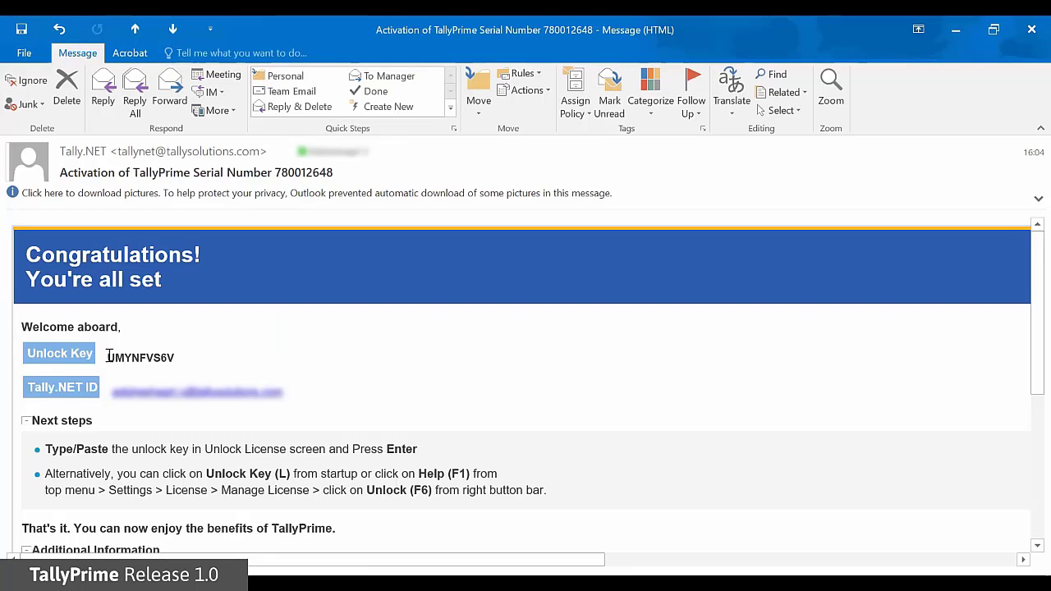
Paste the unlock key copied from the activation e-mail and submit it.
{"action": "left_click_drag", "start_coordinate": [107, 358], "coordinate": [183, 358]}
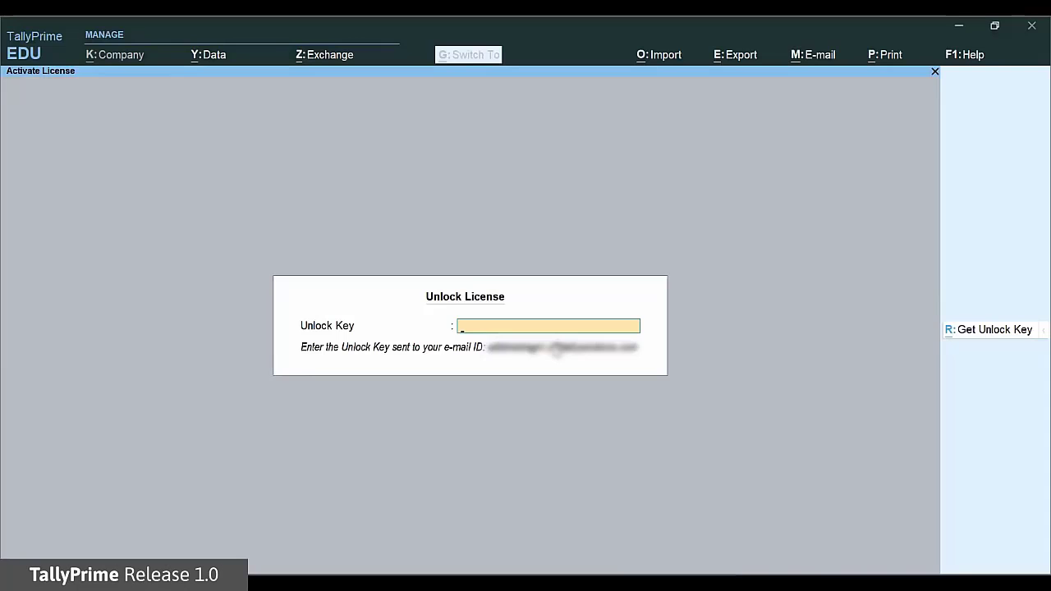
{"action": "key", "text": "ctrl+v"}
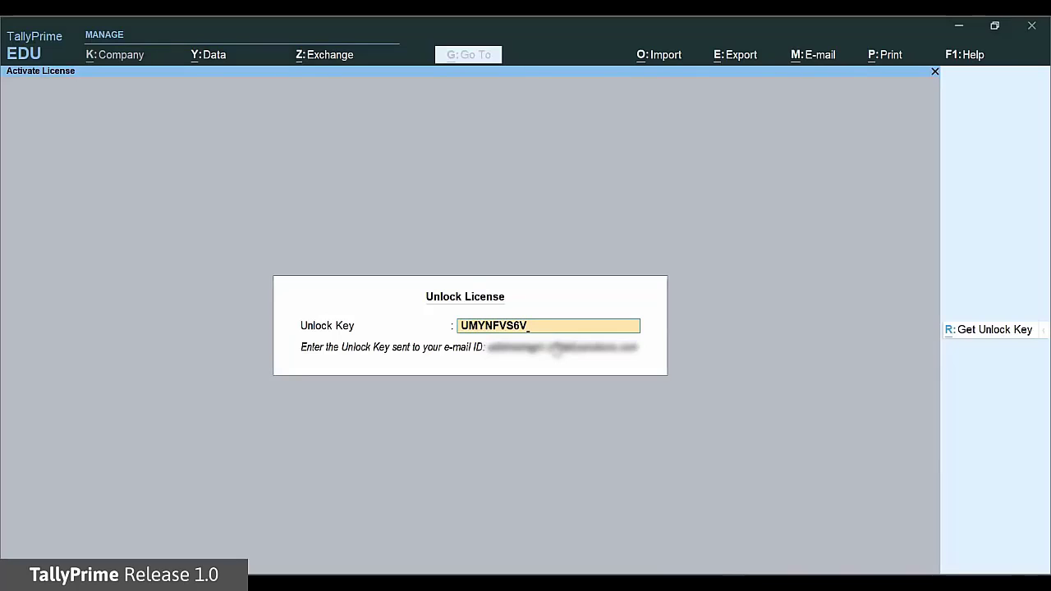
{"action": "key", "text": "Return"}
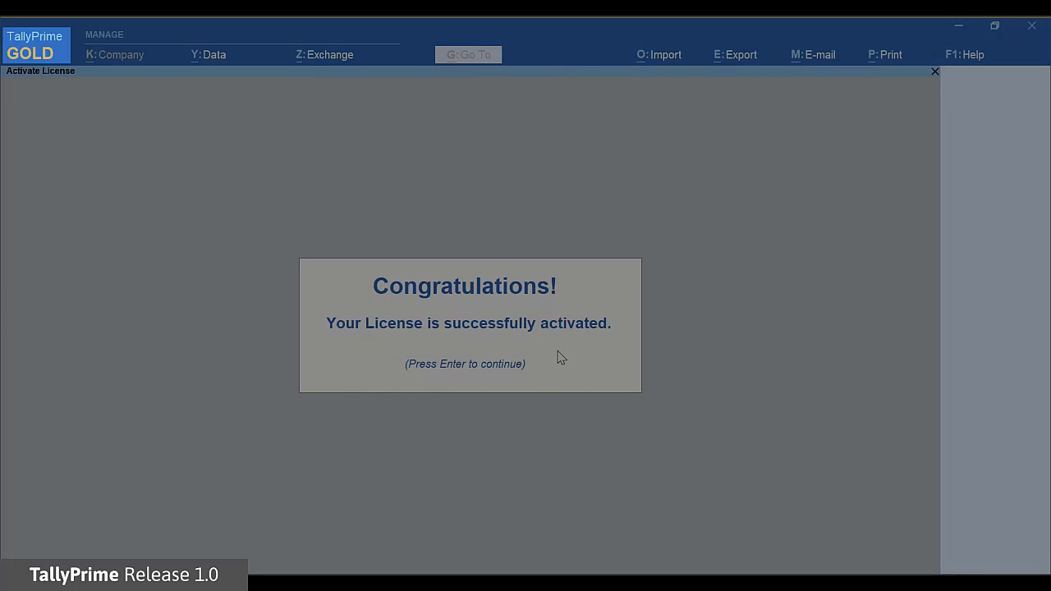
{"action": "key", "text": "Return"}
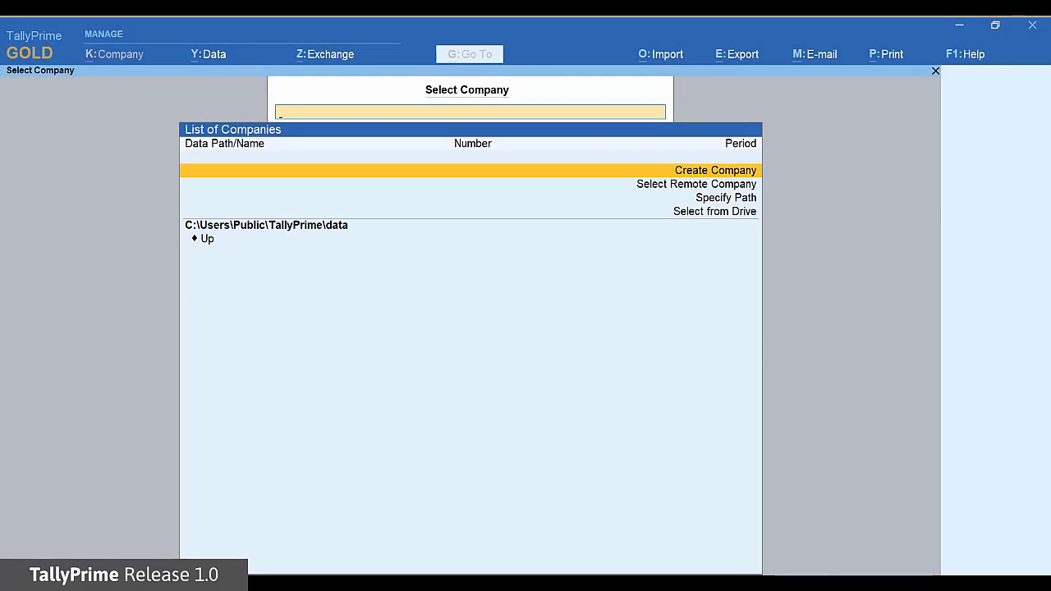
{"action": "left_click", "coordinate": [743, 172]}
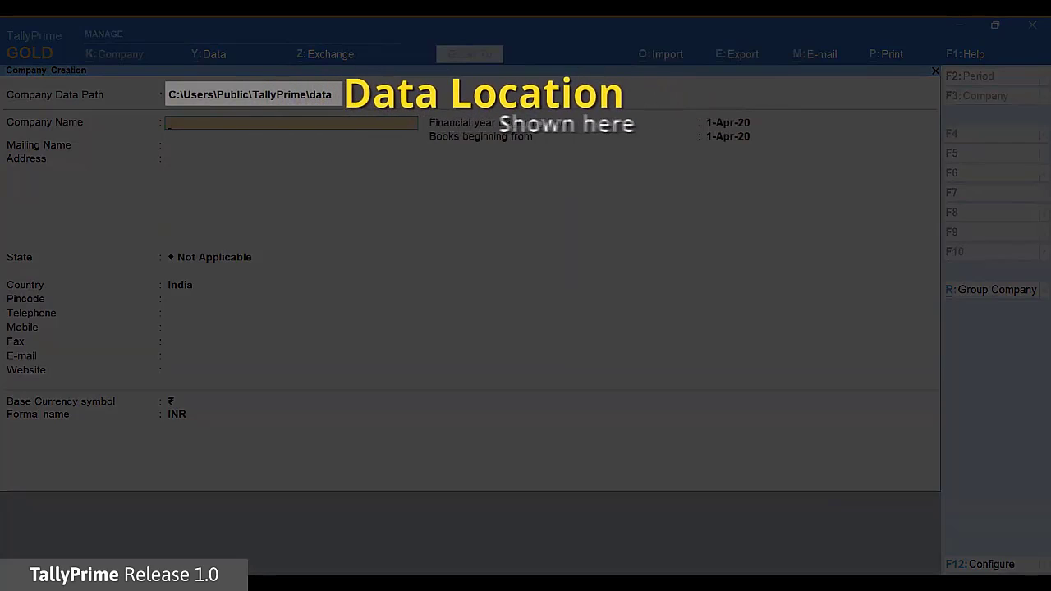
{"action": "type", "text": "National Enterprises"}
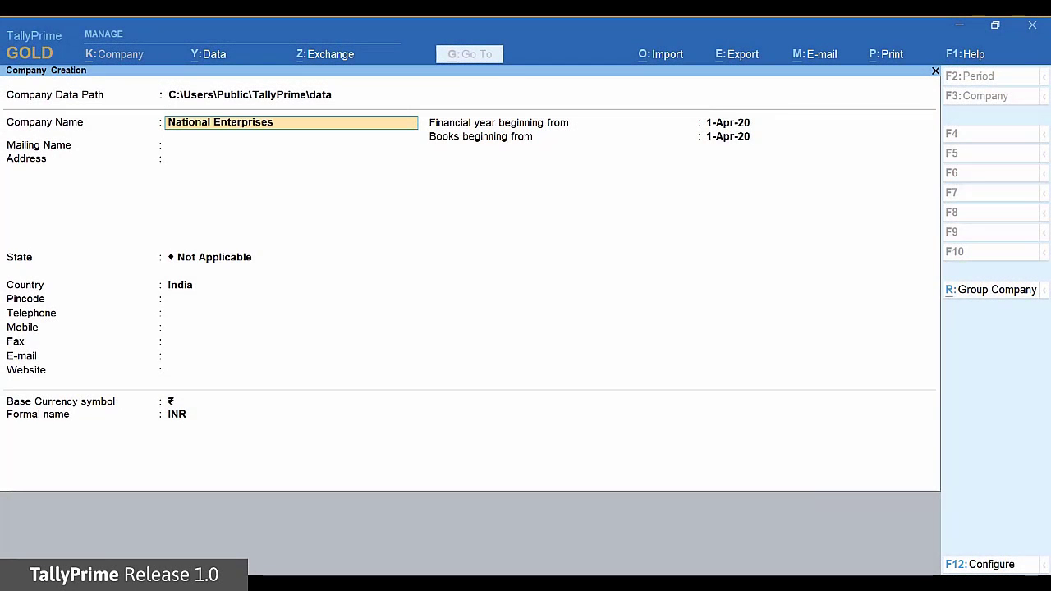
{"action": "key", "text": "Return"}
{"action": "key", "text": "Return"}
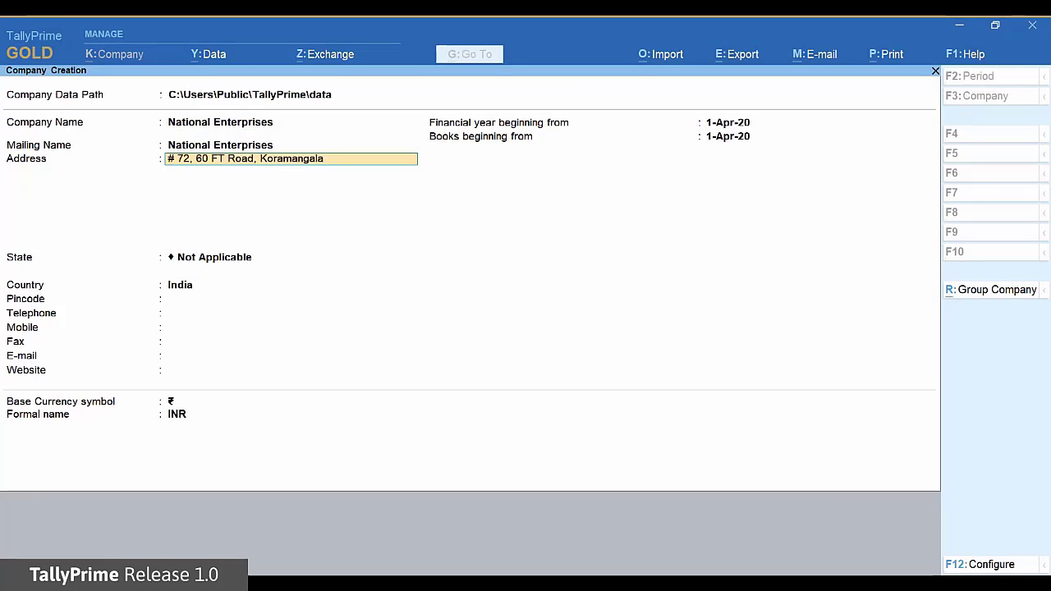
{"action": "key", "text": "Return"}
{"action": "key", "text": "Return"}
Set the state to Karnataka and keep 1-Apr-20 as financial year and books start.
{"action": "type", "text": "k"}
{"action": "key", "text": "Return"}
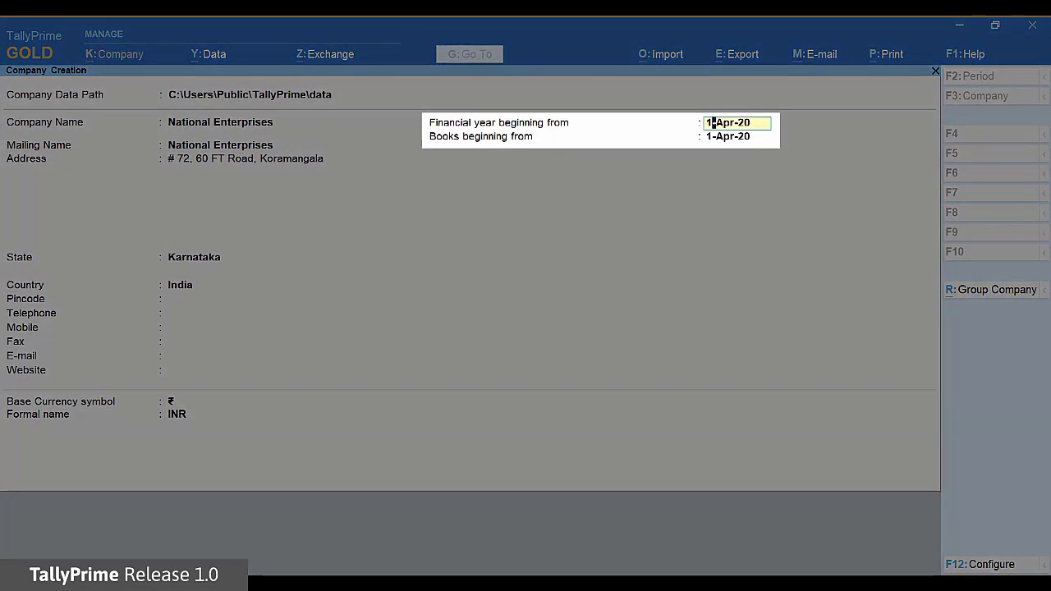
{"action": "key", "text": "Return"}
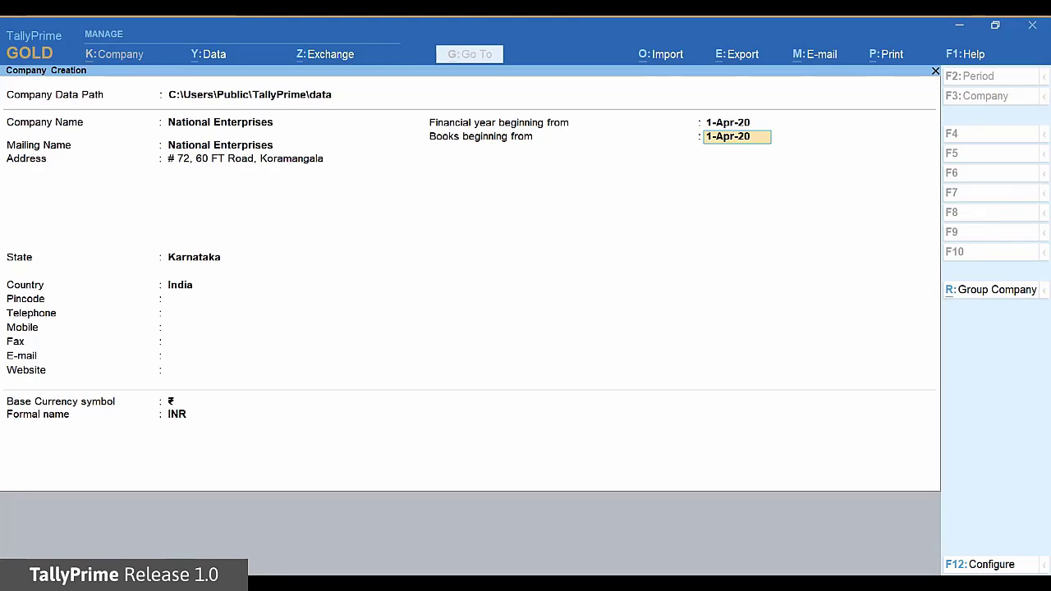
{"action": "key", "text": "Return"}
{"action": "key", "text": "Return"}
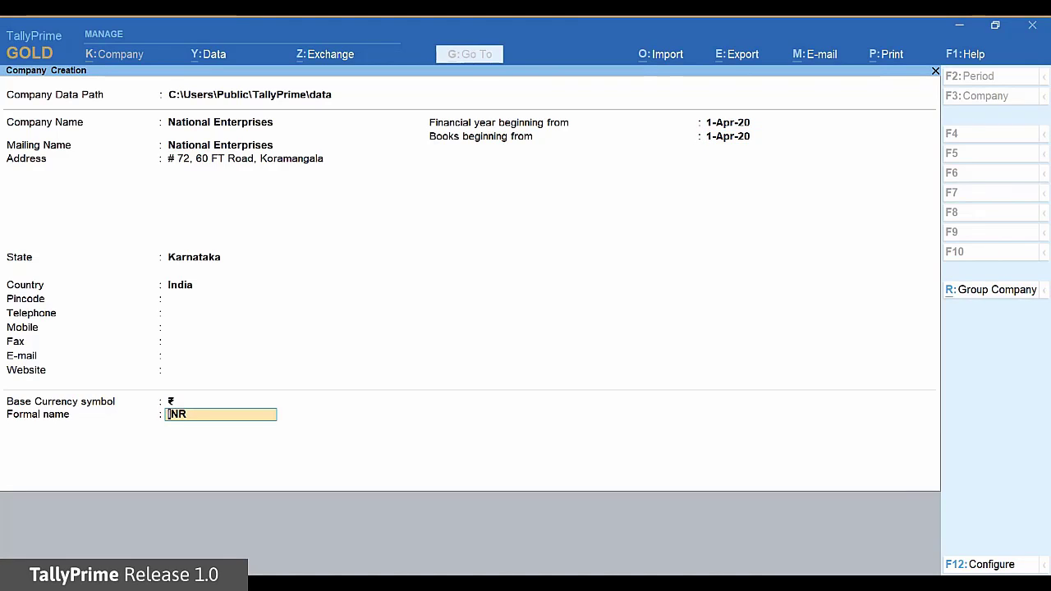
{"action": "key", "text": "Return"}
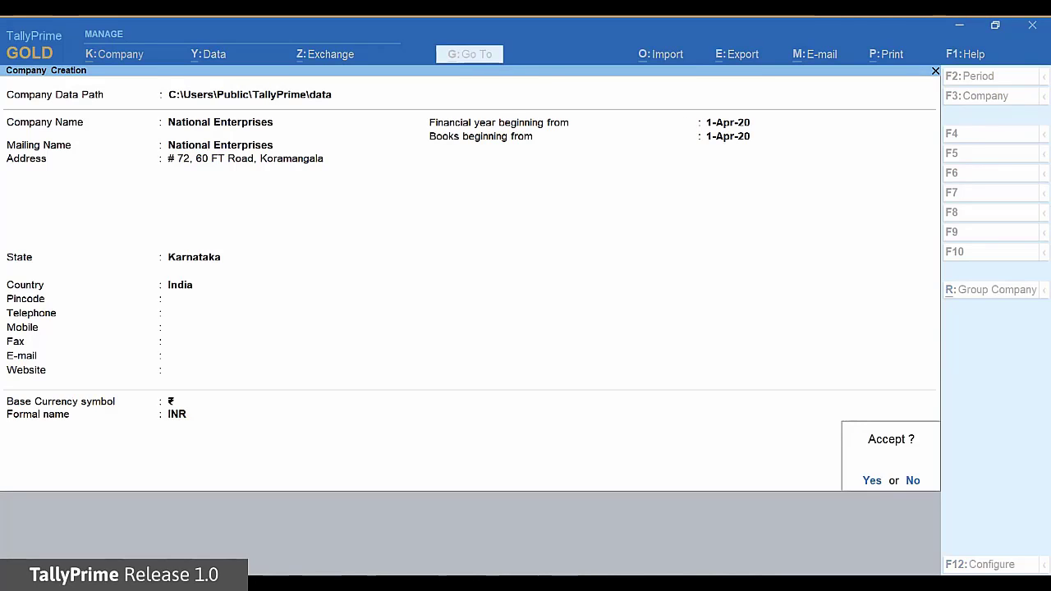
Accept the National Enterprises company and leave the Company Features screen with defaults.
{"action": "key", "text": "y"}
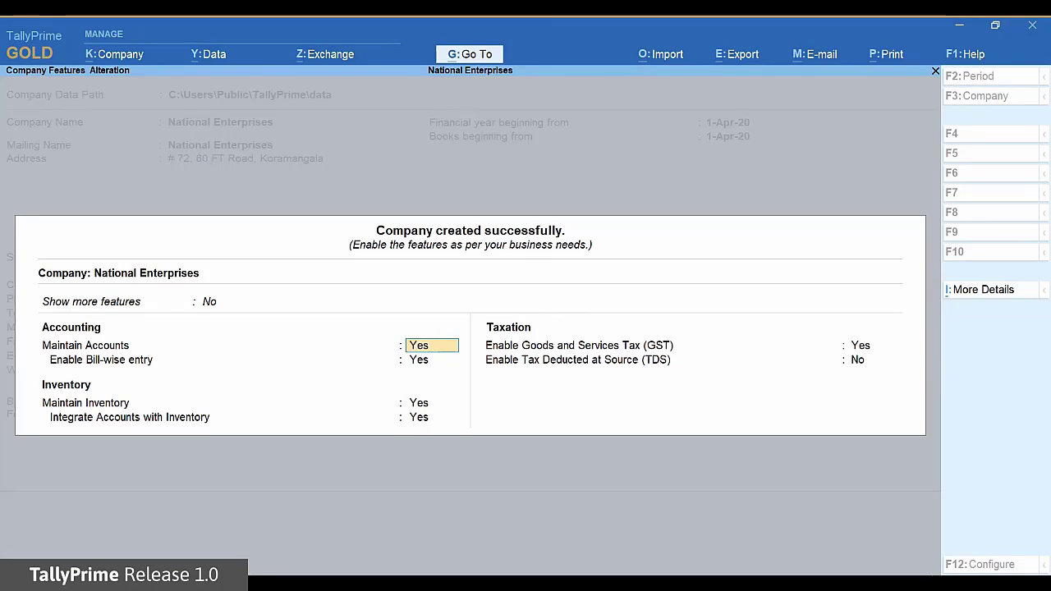
{"action": "key", "text": "Escape"}
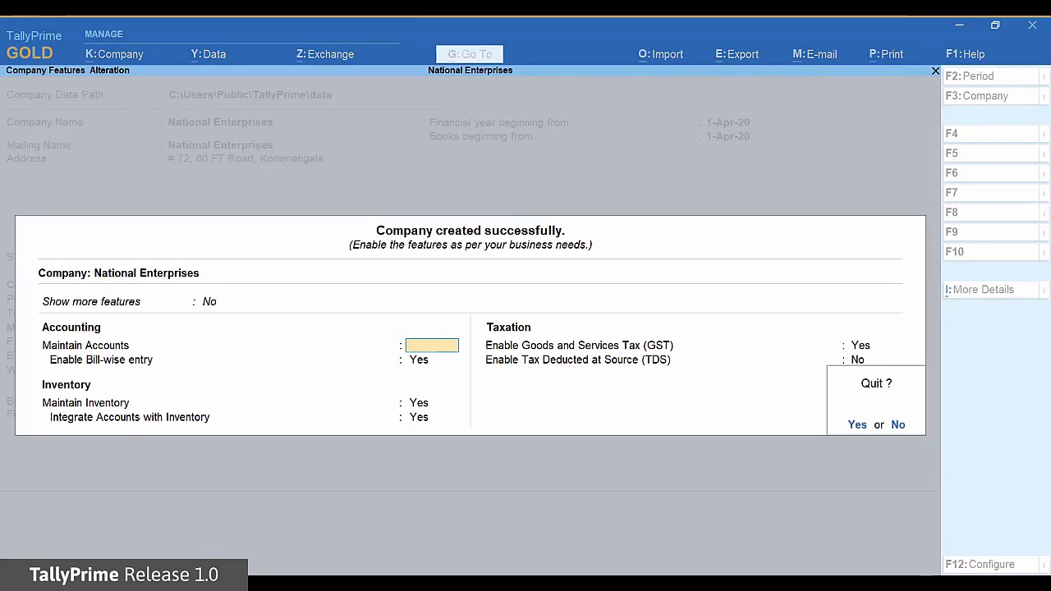
{"action": "key", "text": "Return"}
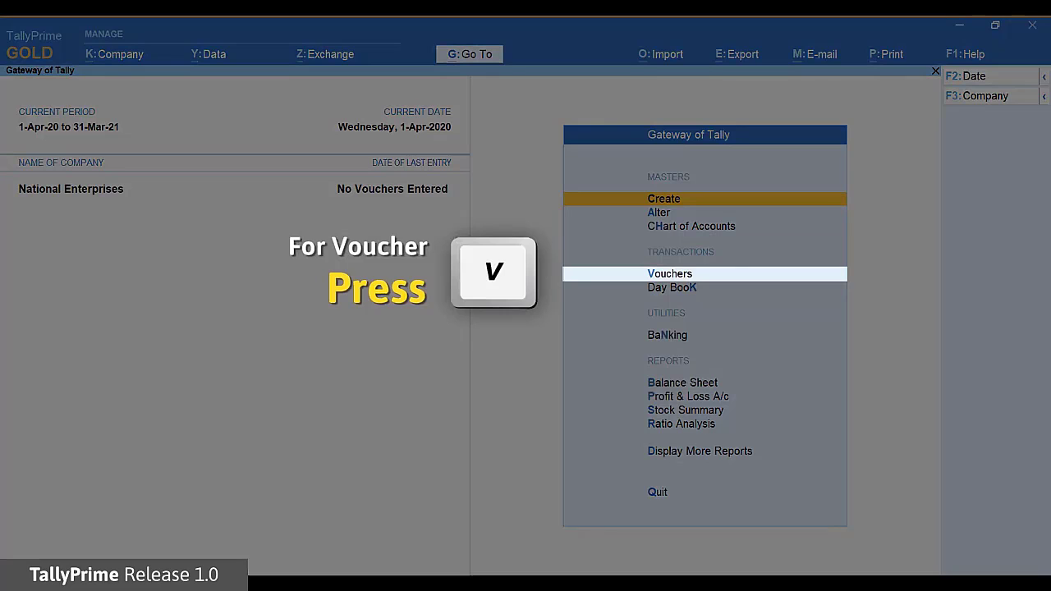
Start Sales voucher No. 1 dated 1-Apr-20 with Cash as the party account.
{"action": "key", "text": "v"}
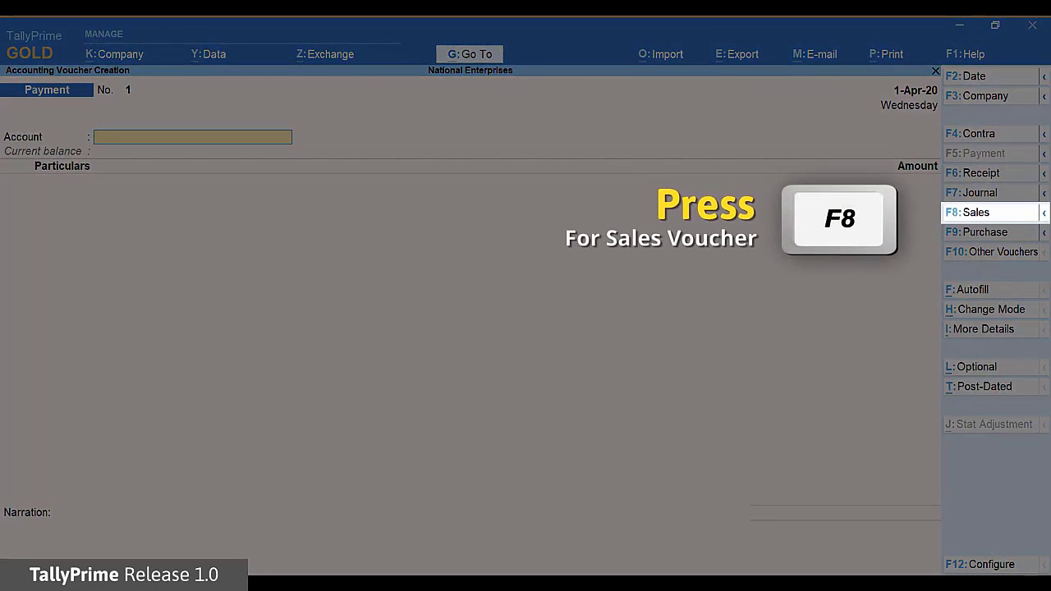
{"action": "key", "text": "F8"}
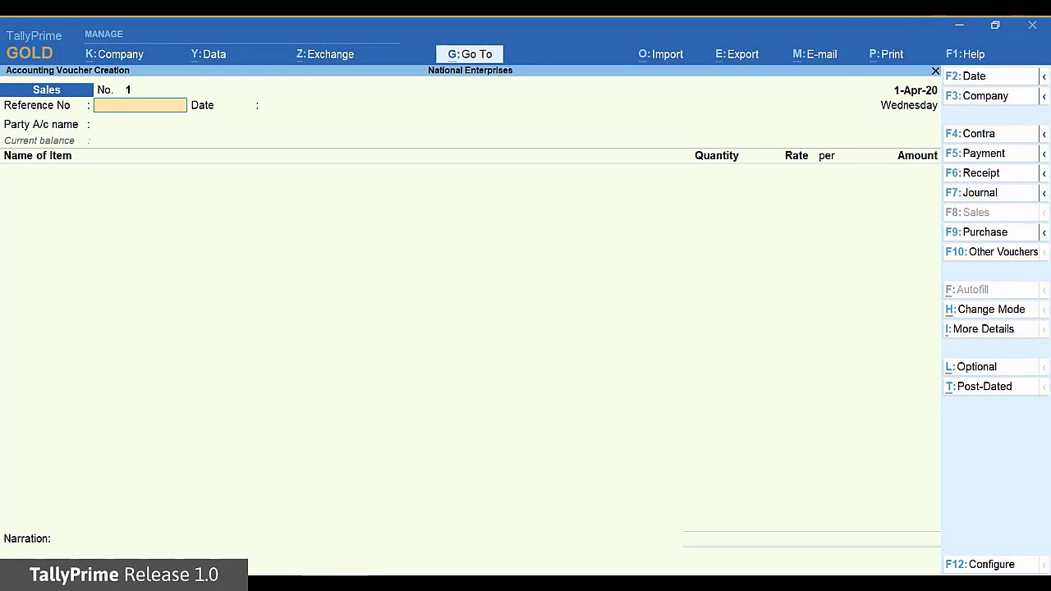
{"action": "key", "text": "Return"}
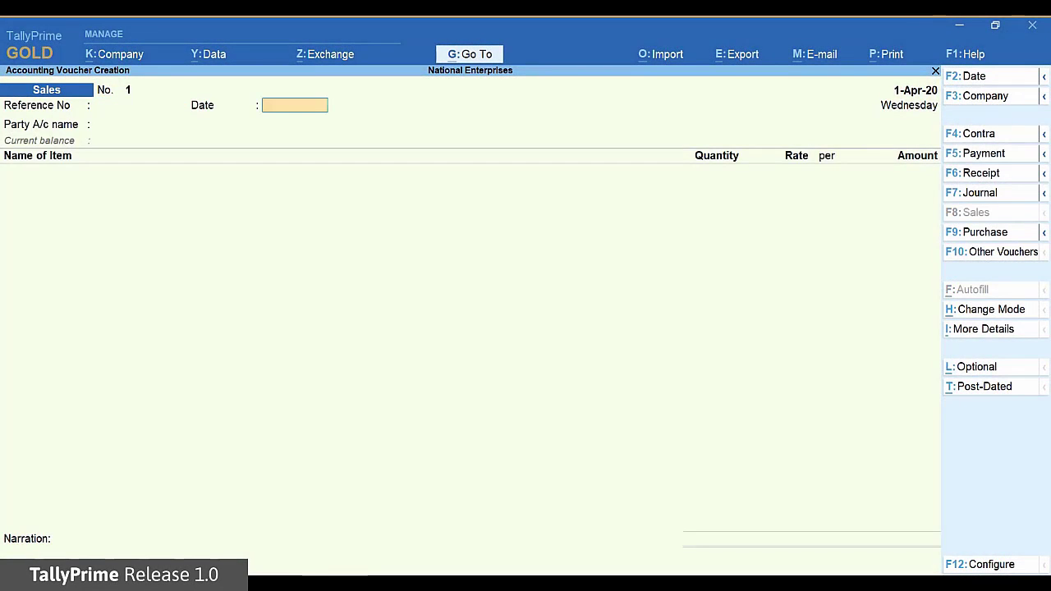
{"action": "key", "text": "Return"}
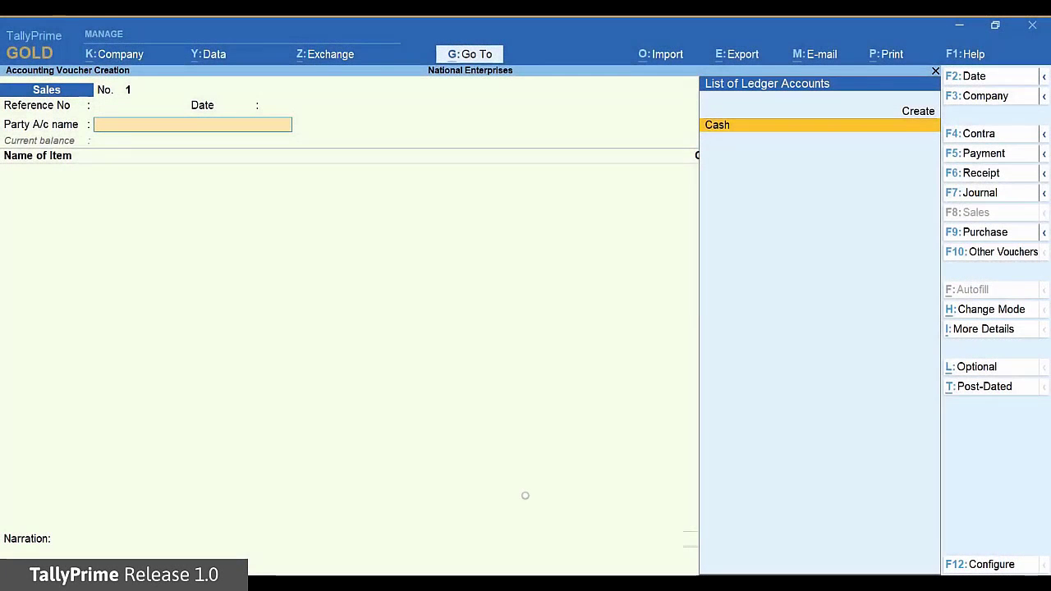
{"action": "left_click", "coordinate": [525, 499]}
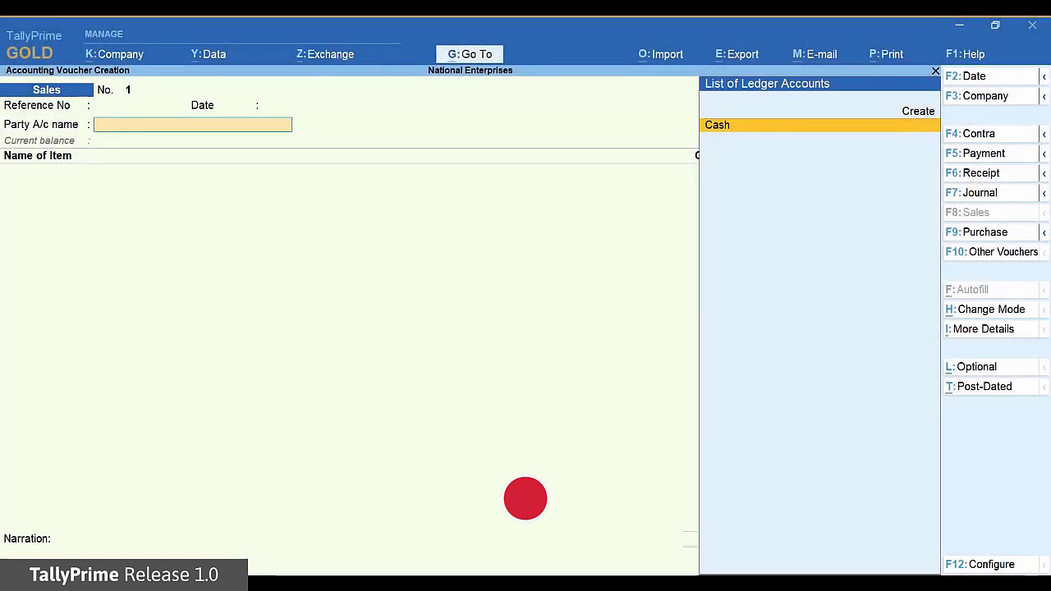
{"action": "key", "text": "Return"}
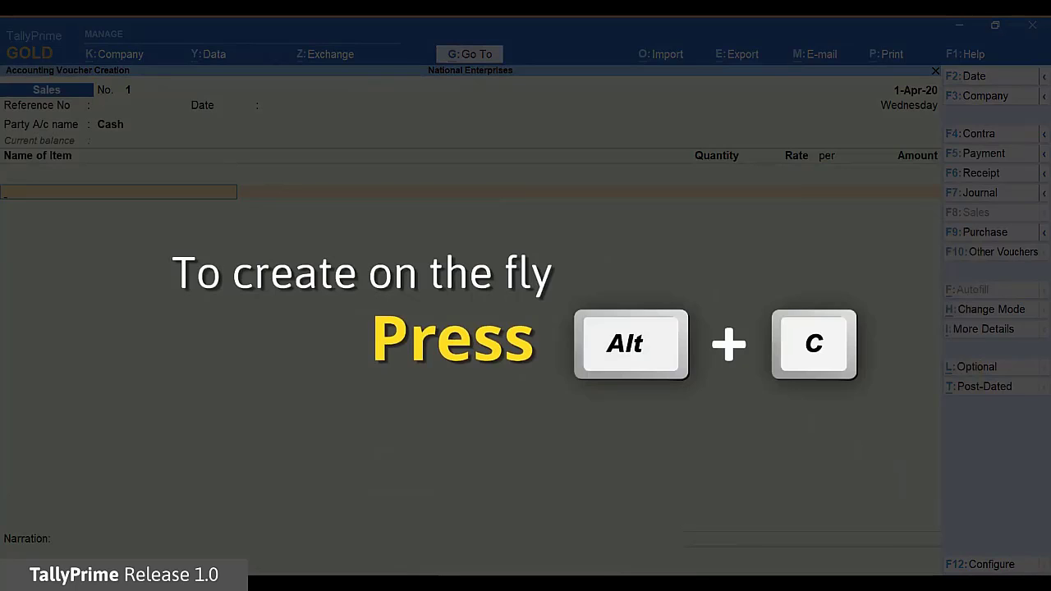
Create stock item Honey 1kg under Primary with a new unit 'no'.
{"action": "key", "text": "alt"}
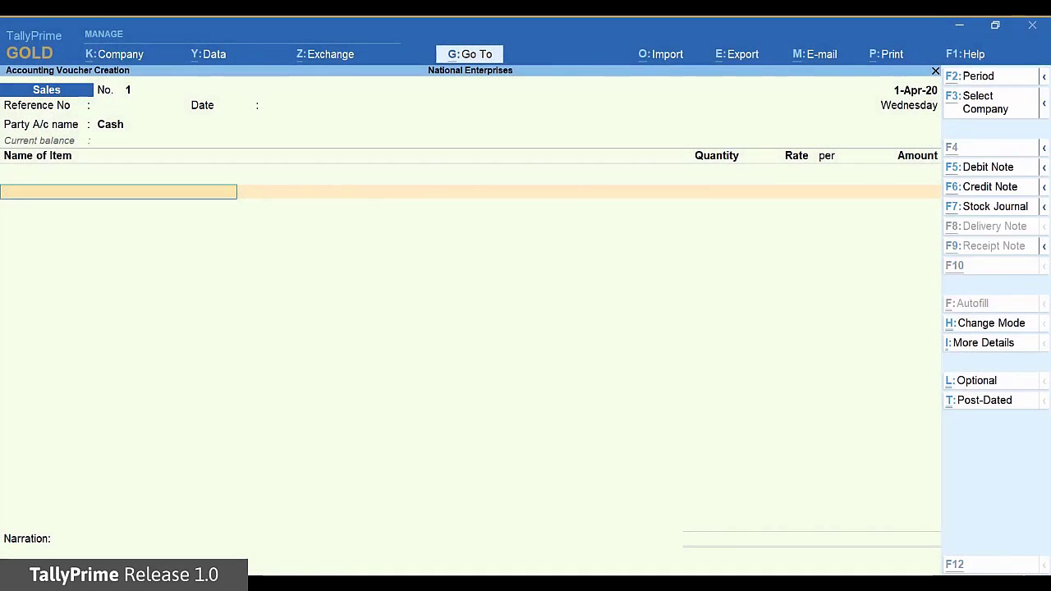
{"action": "key", "text": "alt+c"}
{"action": "type", "text": "Honey 1kg"}
{"action": "key", "text": "Return"}
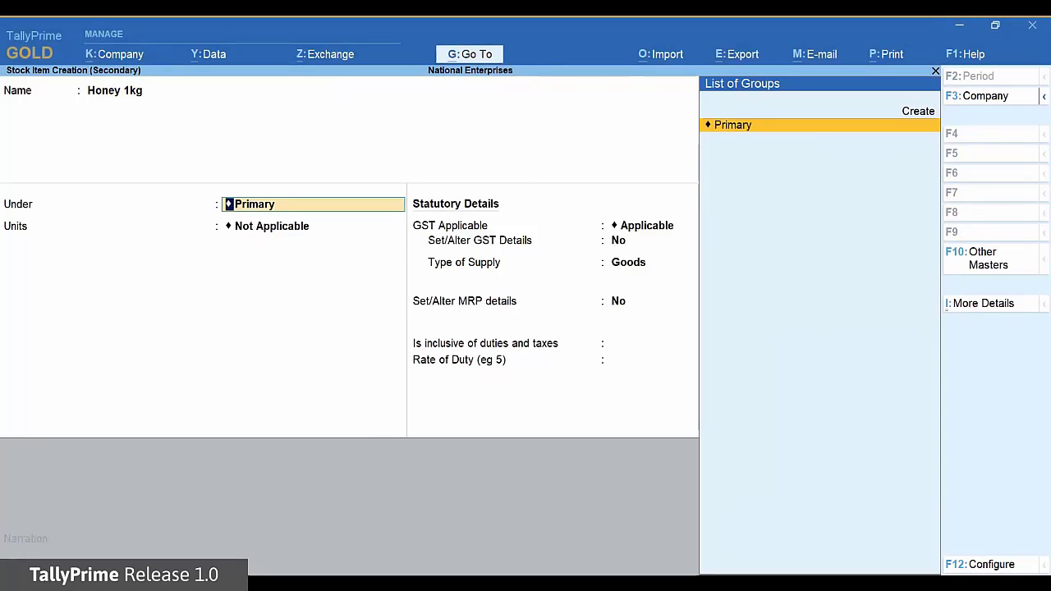
{"action": "key", "text": "Return"}
{"action": "key", "text": "alt+c"}
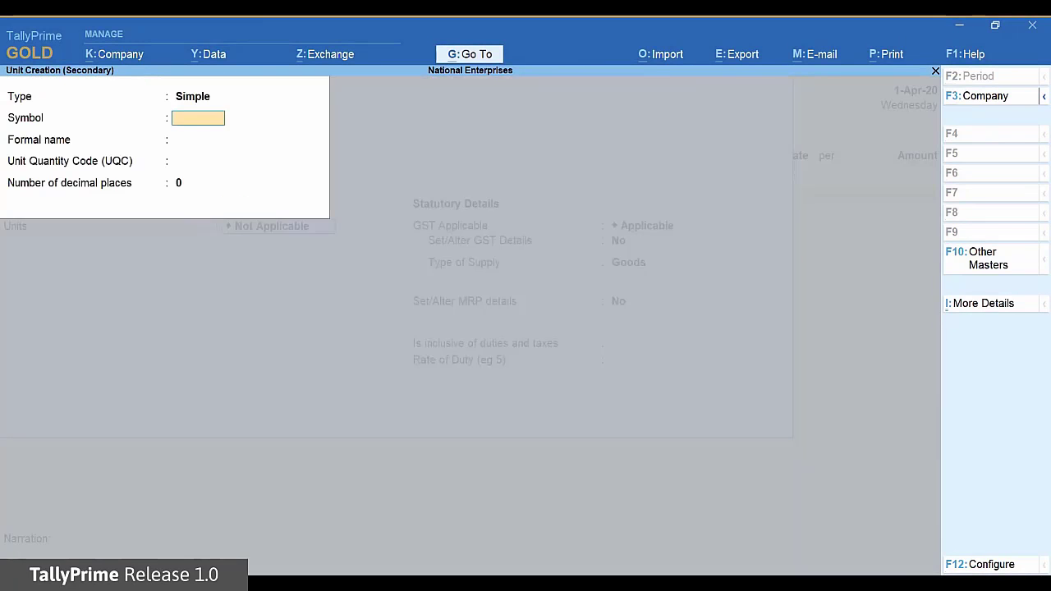
{"action": "type", "text": "no"}
{"action": "key", "text": "Return"}
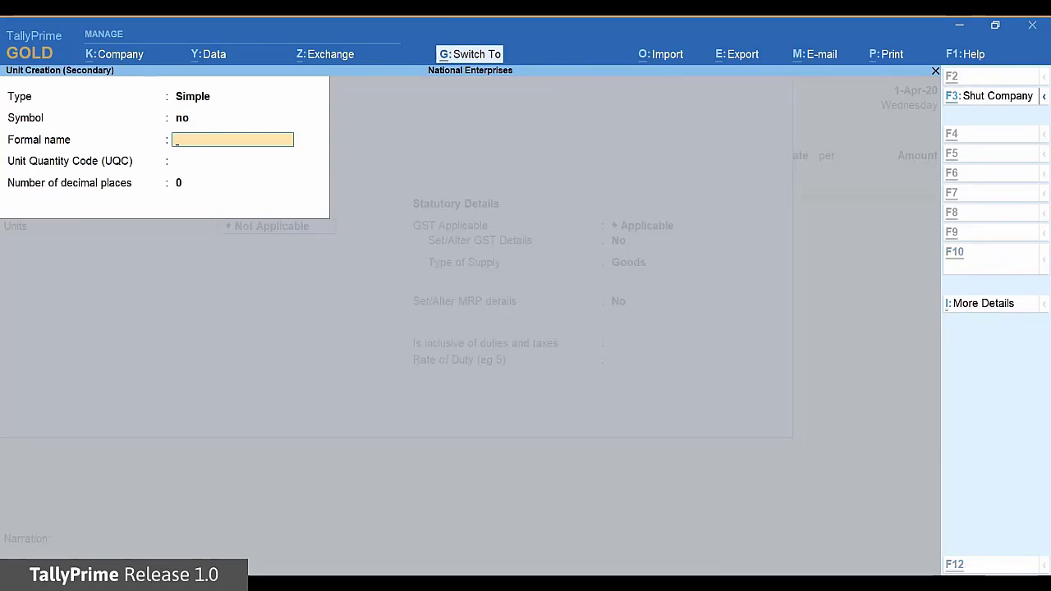
{"action": "key", "text": "ctrl+a"}
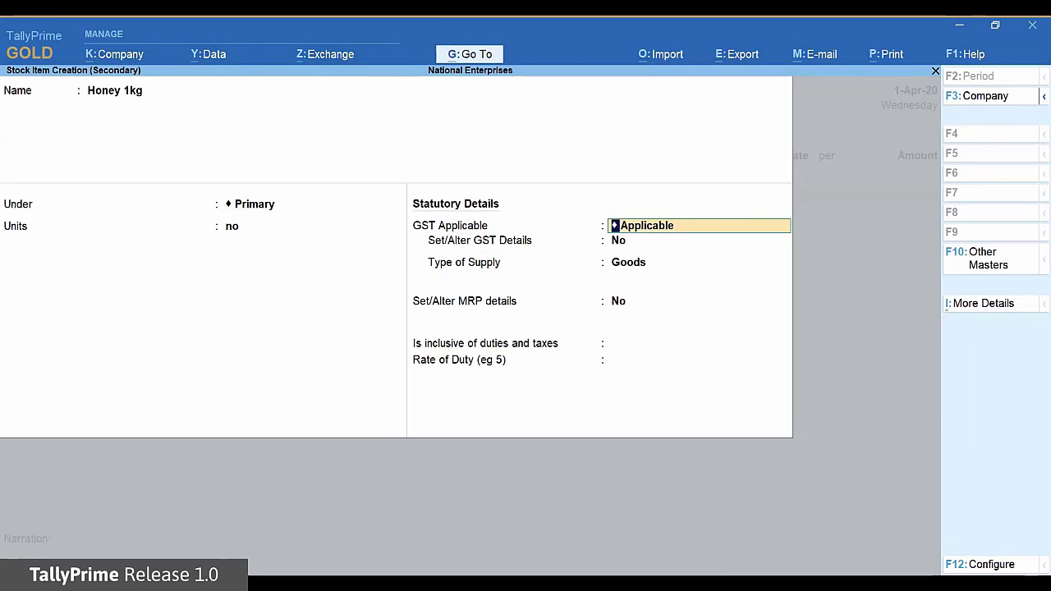
{"action": "key", "text": "ctrl+a"}
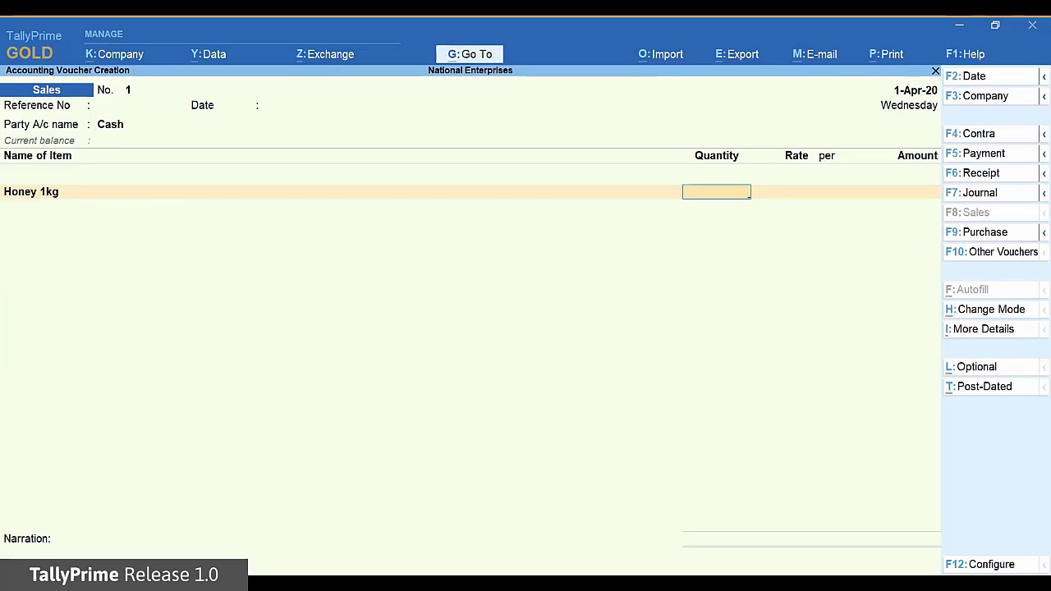
Enter quantity 2 at rate 540 for Honey 1kg, totalling 1,080.00.
{"action": "type", "text": "2"}
{"action": "key", "text": "Return"}
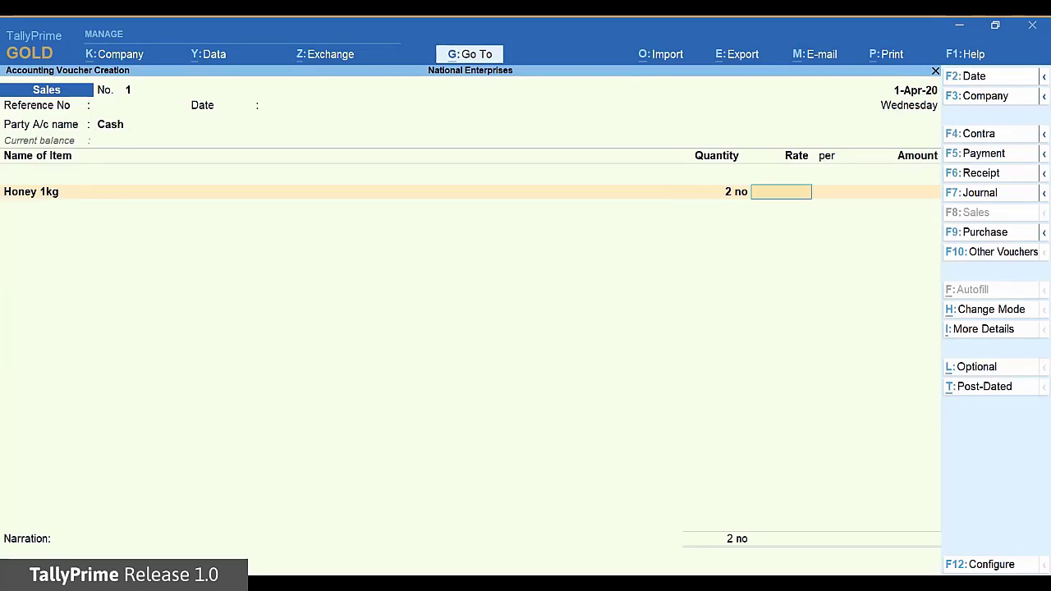
{"action": "type", "text": "540"}
{"action": "key", "text": "Return"}
{"action": "key", "text": "Return"}
{"action": "key", "text": "Return"}
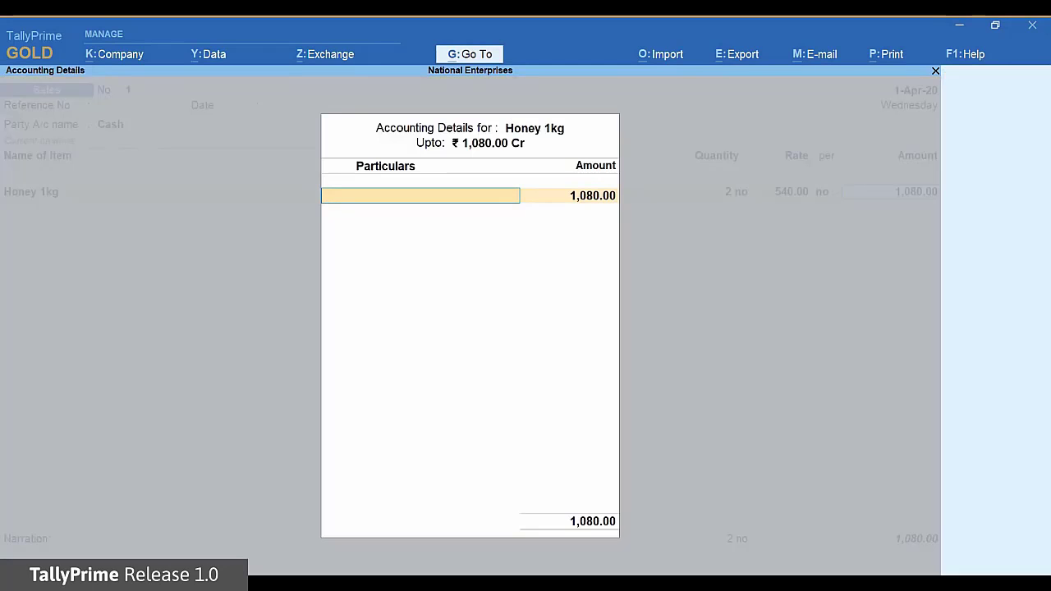
Create a Sales ledger under the Sales Accounts group.
{"action": "key", "text": "alt+c"}
{"action": "type", "text": "Sales"}
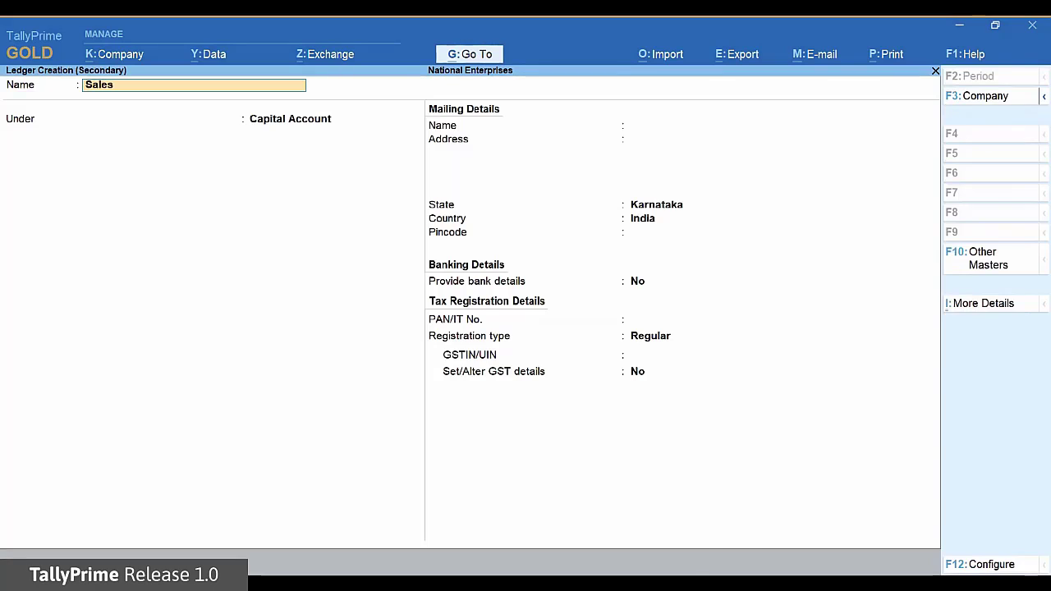
{"action": "key", "text": "Return"}
{"action": "type", "text": "Sa"}
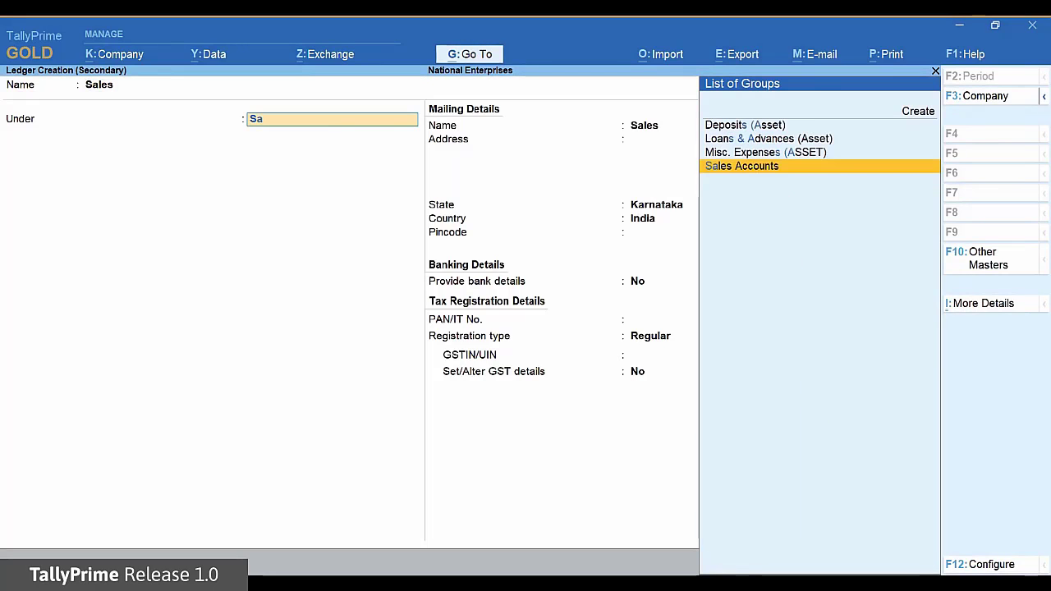
{"action": "key", "text": "Return"}
{"action": "key", "text": "Return"}
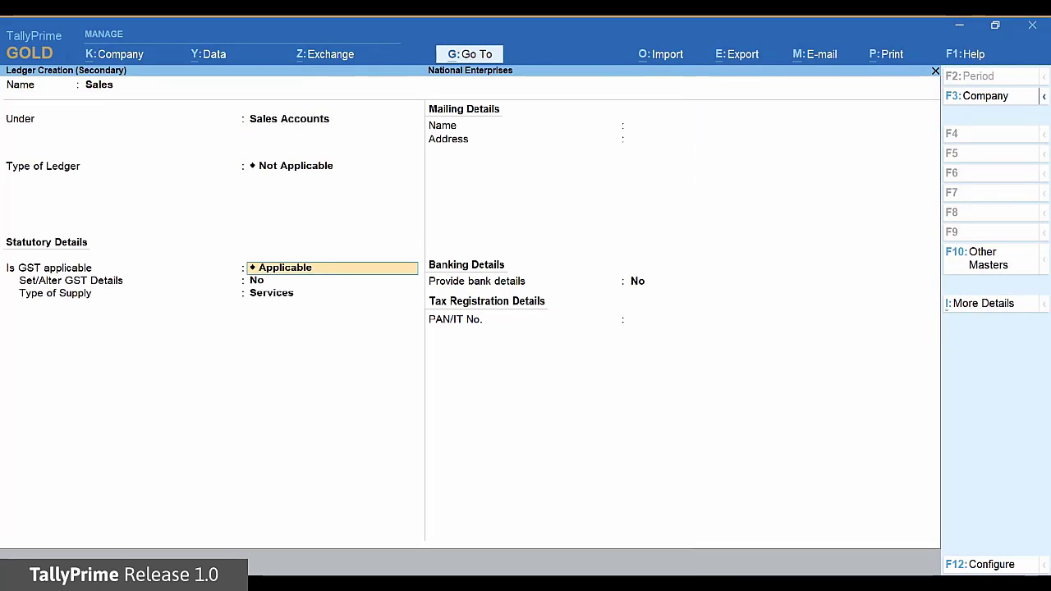
{"action": "key", "text": "ctrl+a"}
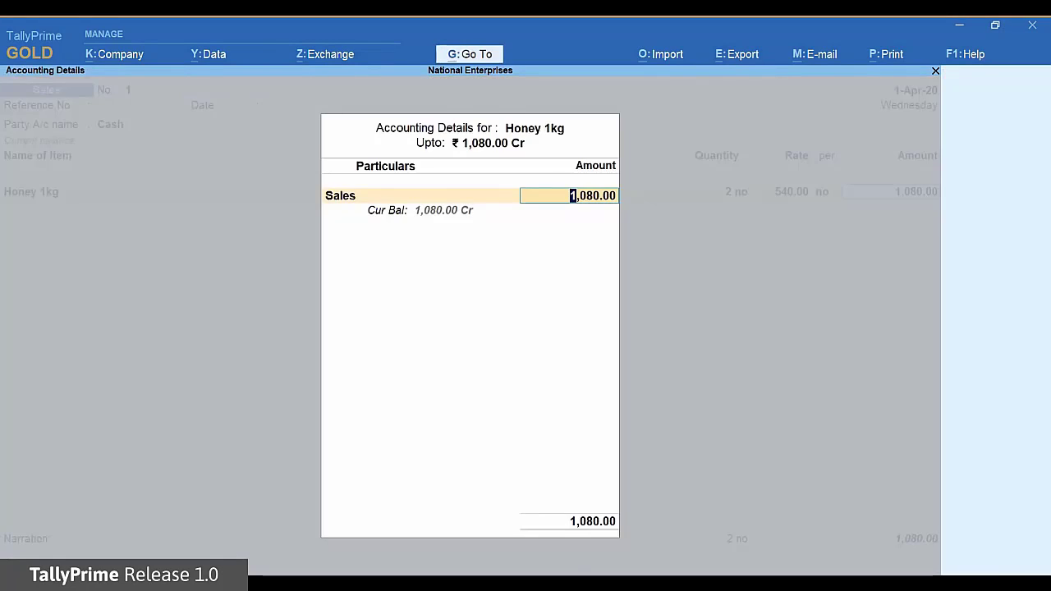
Allocate 1,080.00 to Sales and finish the voucher with no narration.
{"action": "key", "text": "Return"}
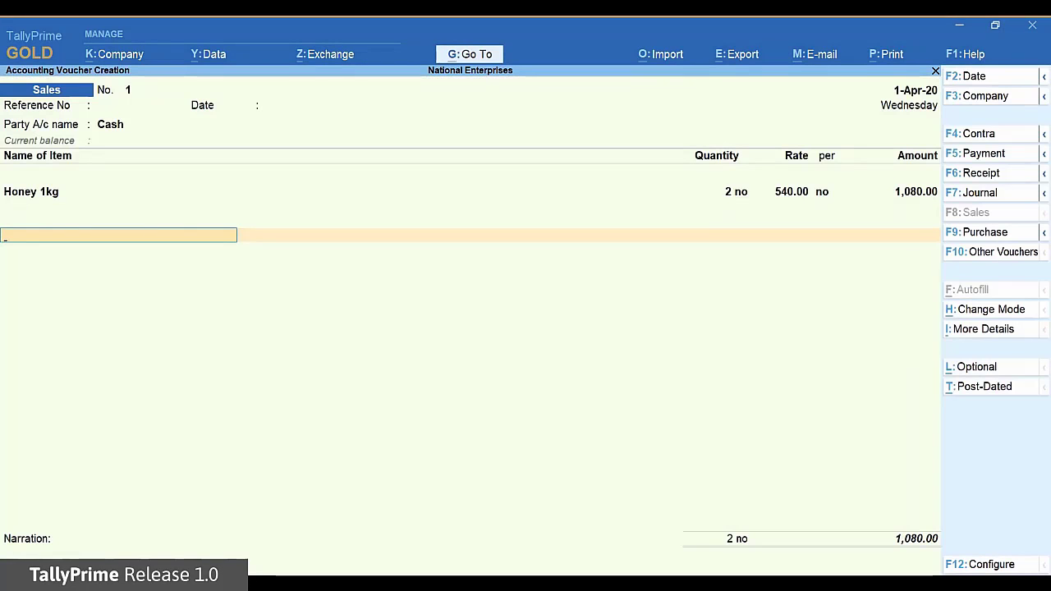
{"action": "key", "text": "Return"}
{"action": "key", "text": "Return"}
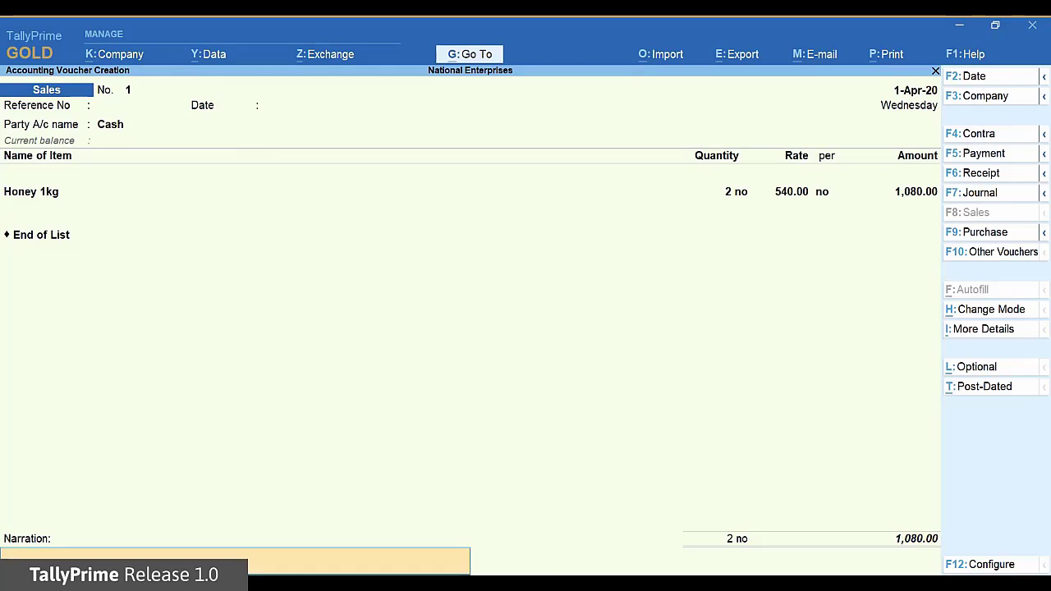
{"action": "key", "text": "Return"}
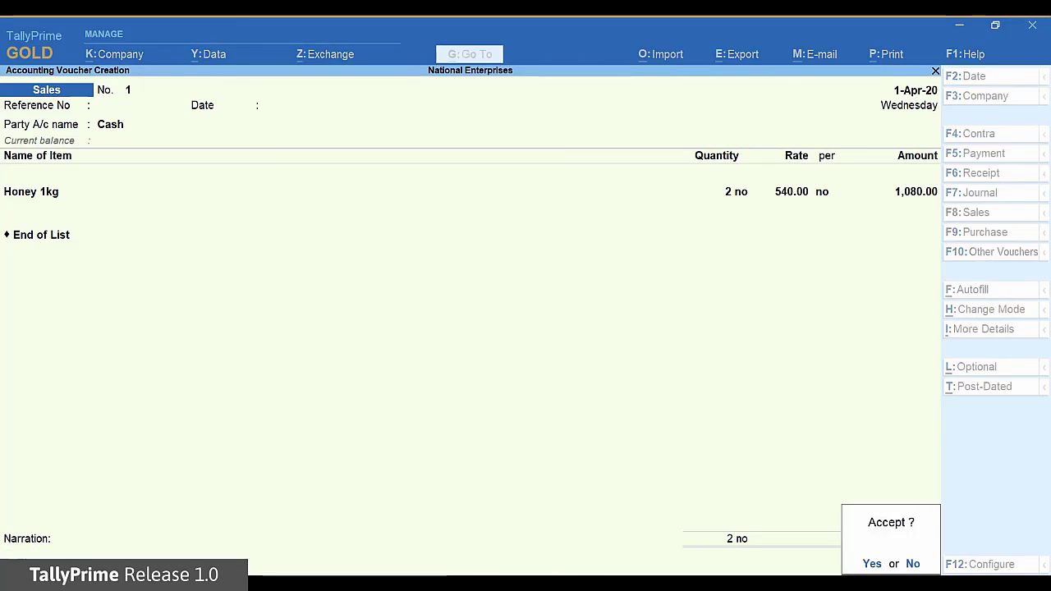
{"action": "key", "text": "Return"}
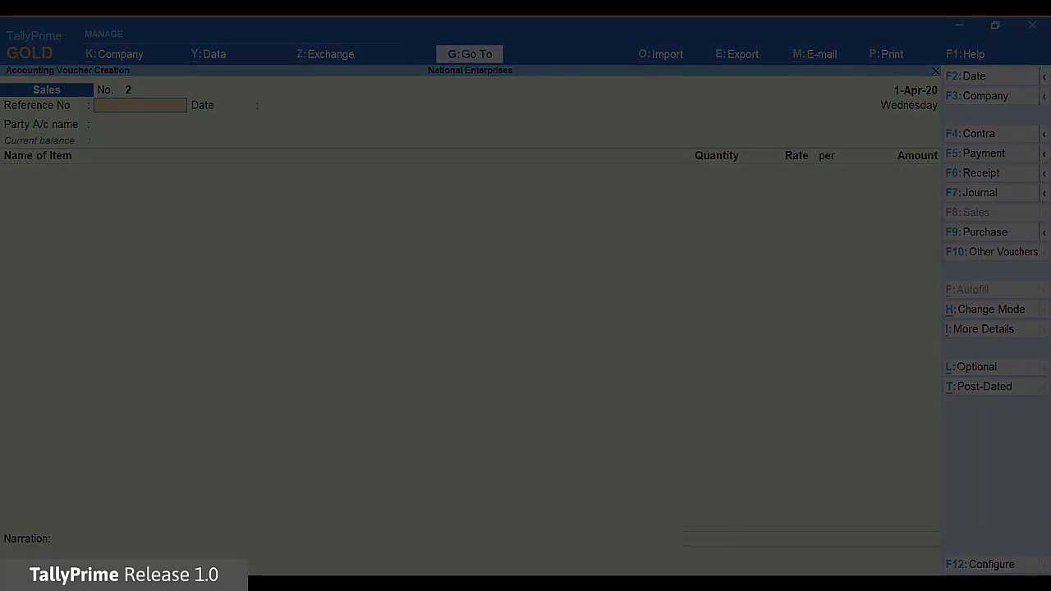
Reopen voucher No. 1, preview its invoice at full width, then return to Gateway of Tally.
{"action": "key", "text": "Page_Up"}
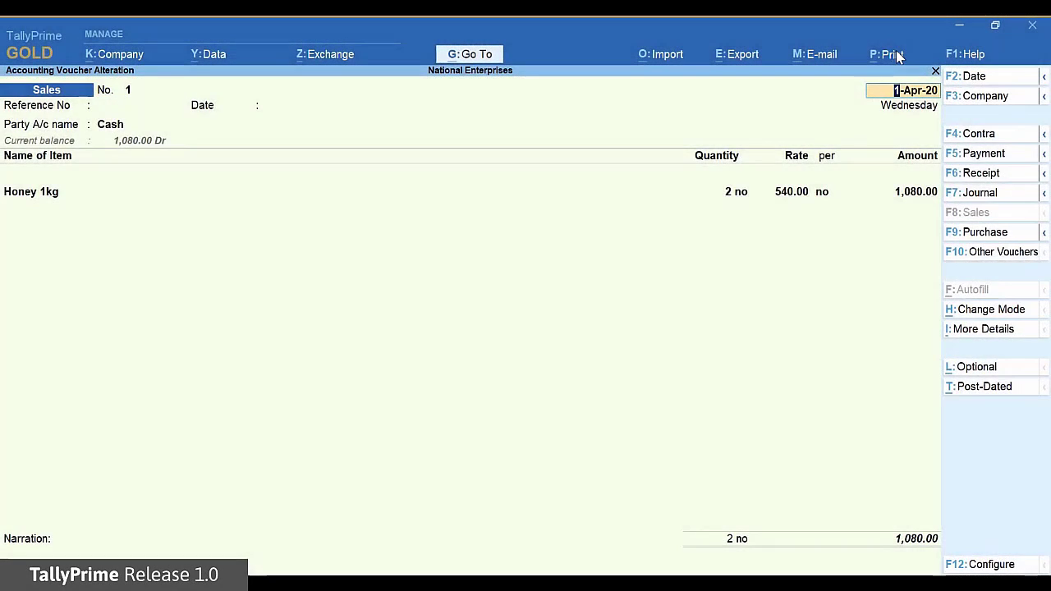
{"action": "left_click", "coordinate": [896, 54]}
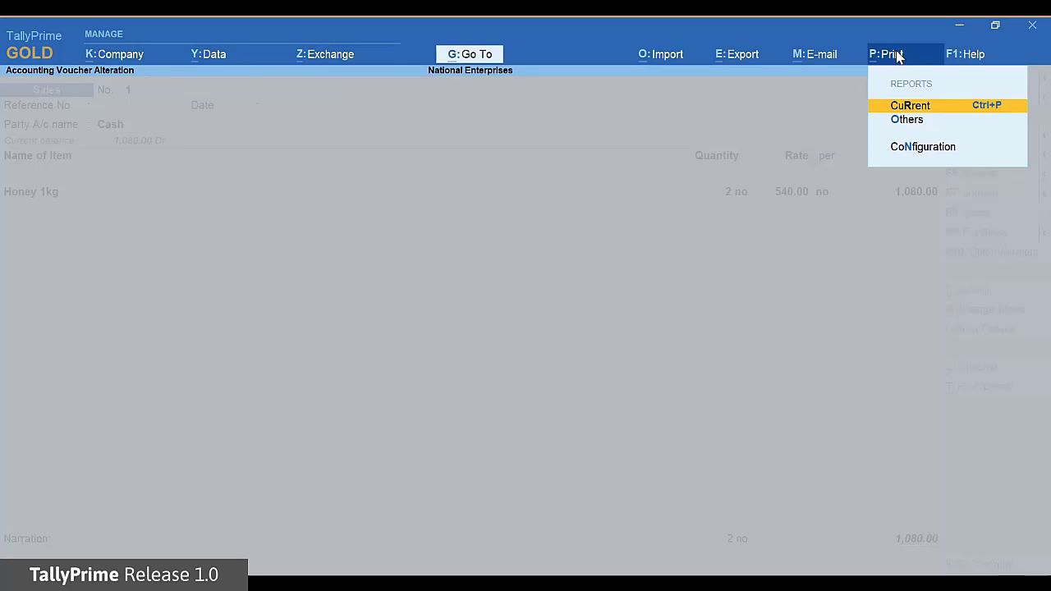
{"action": "key", "text": "Return"}
{"action": "key", "text": "i"}
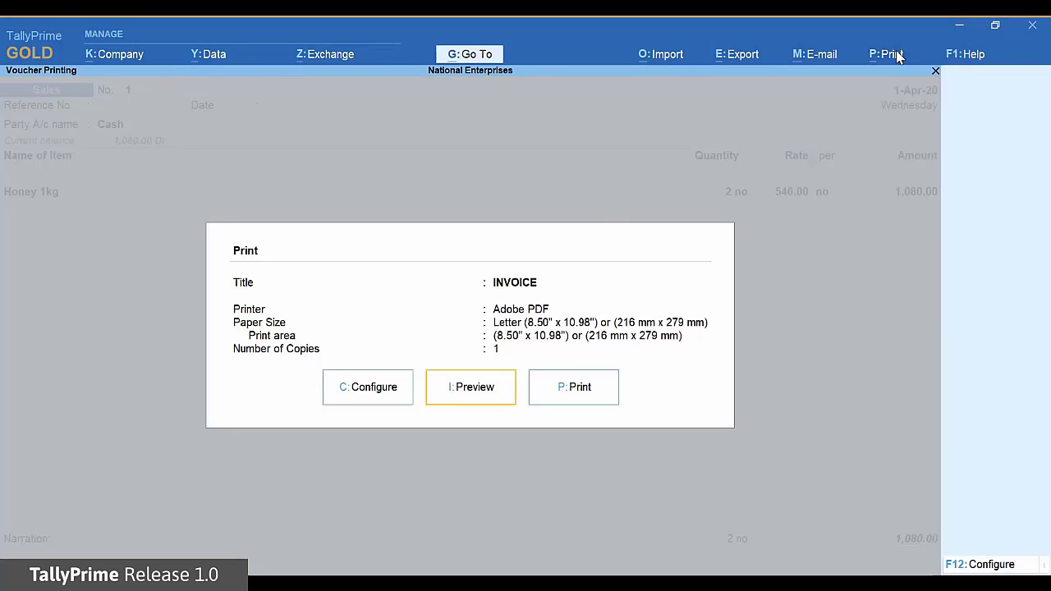
{"action": "key", "text": "Return"}
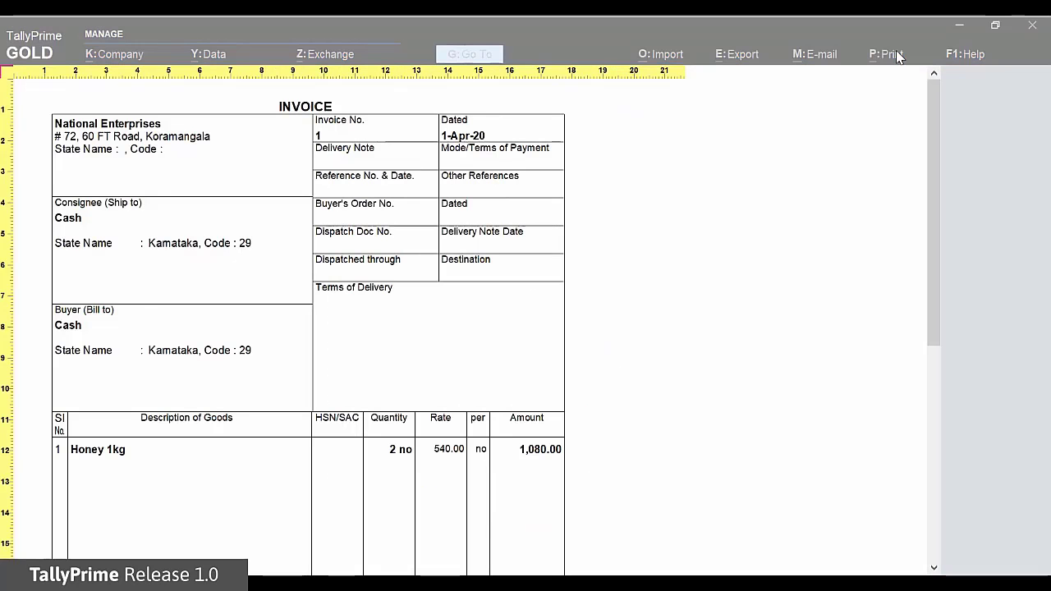
{"action": "key", "text": "Escape"}
{"action": "key", "text": "Escape"}
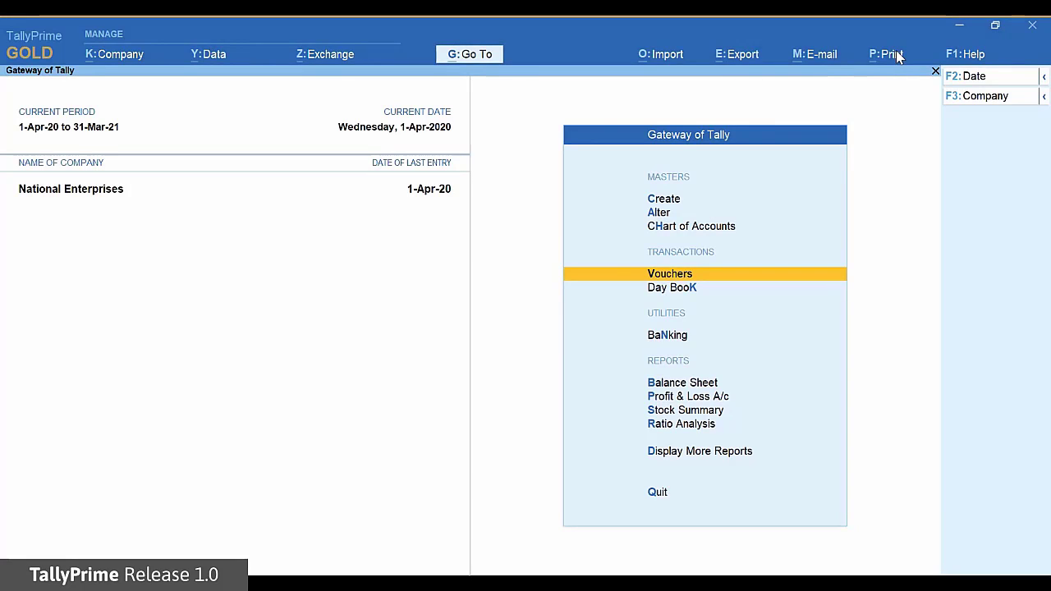
Check the Day Book's 1-Apr-20 Cash sales entry of 1,080.00.
{"action": "key", "text": "Down"}
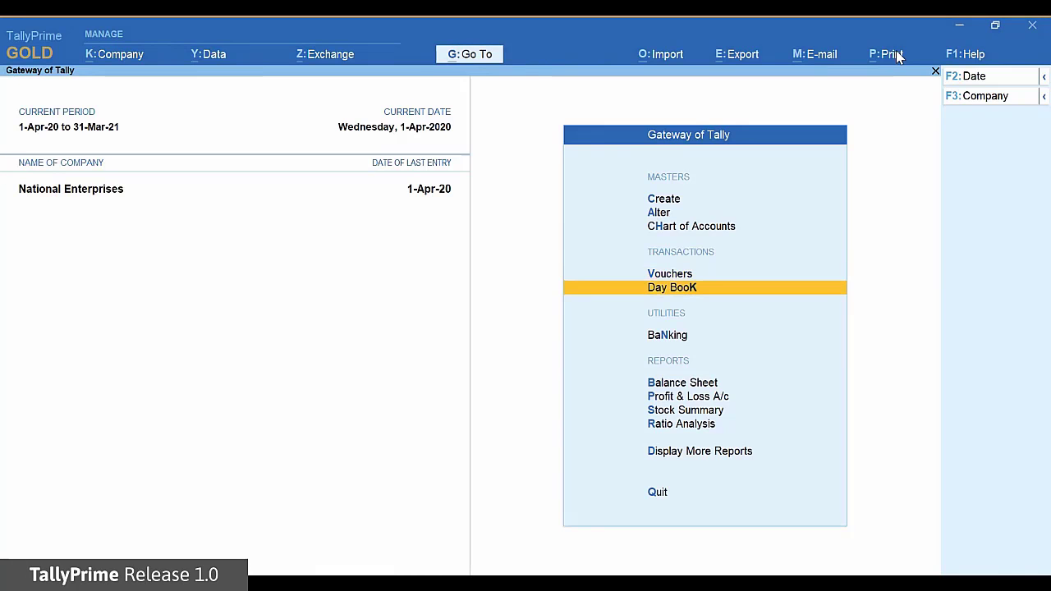
{"action": "key", "text": "Return"}
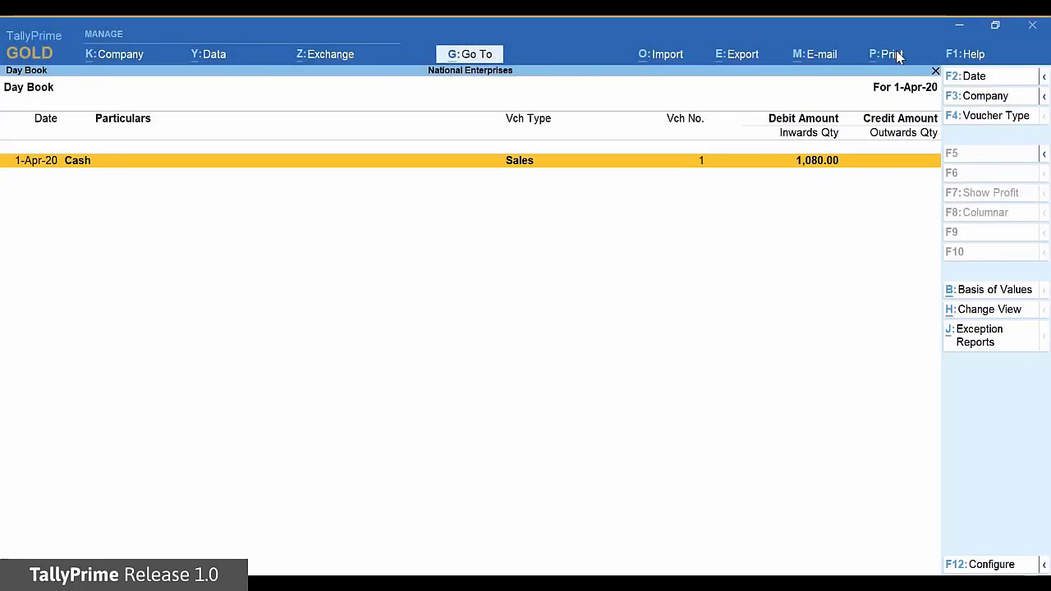
{"action": "key", "text": "Escape"}
Open the Trial Balance from Display More Reports, showing 1,080.00 debit and credit.
{"action": "key", "text": "Down"}
{"action": "key", "text": "Down"}
{"action": "key", "text": "Down"}
{"action": "key", "text": "Down"}
{"action": "key", "text": "Down"}
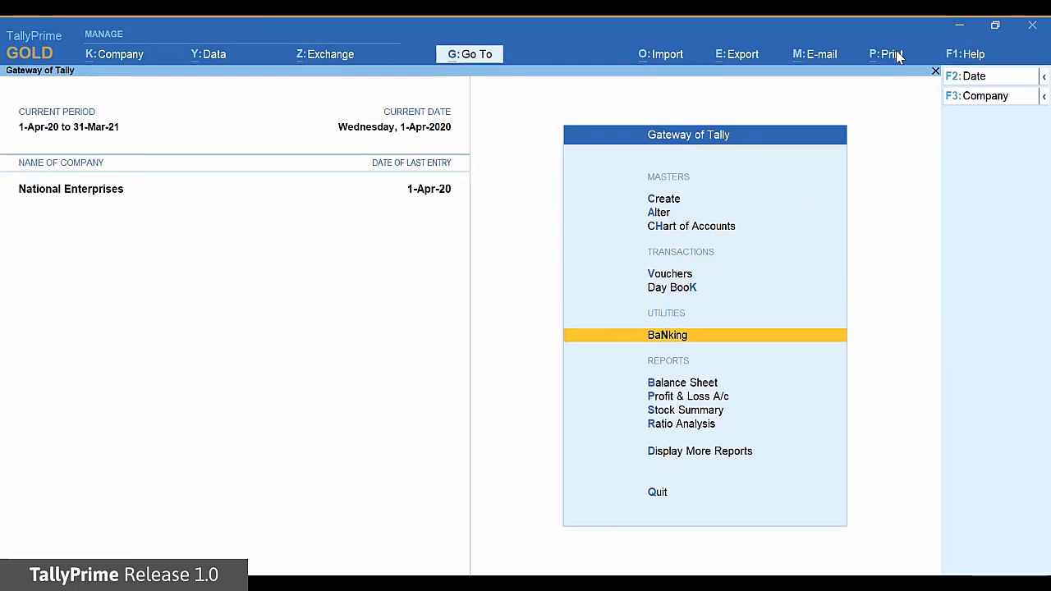
{"action": "key", "text": "Down"}
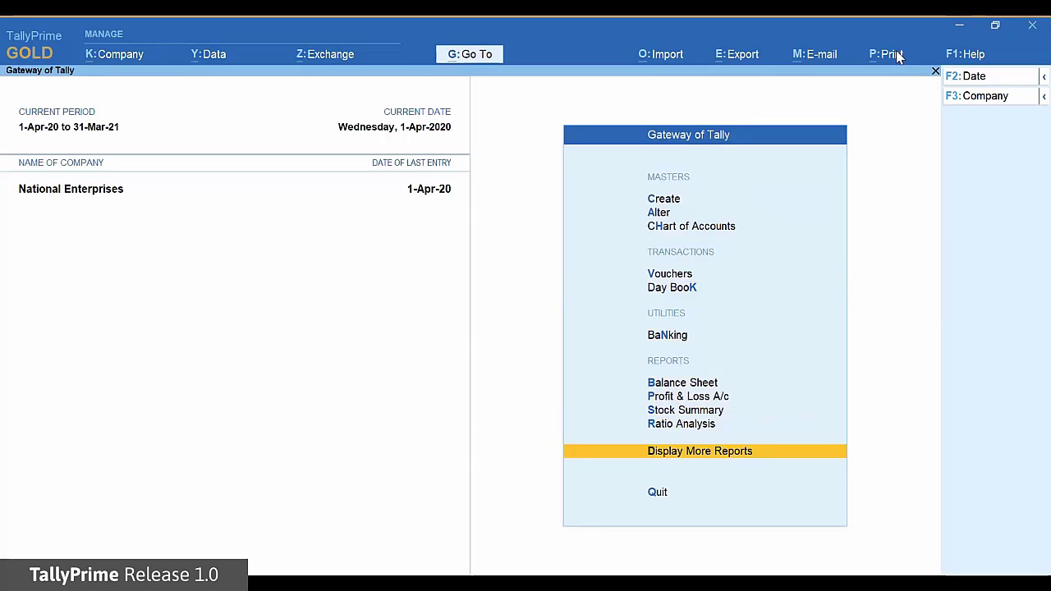
{"action": "key", "text": "Return"}
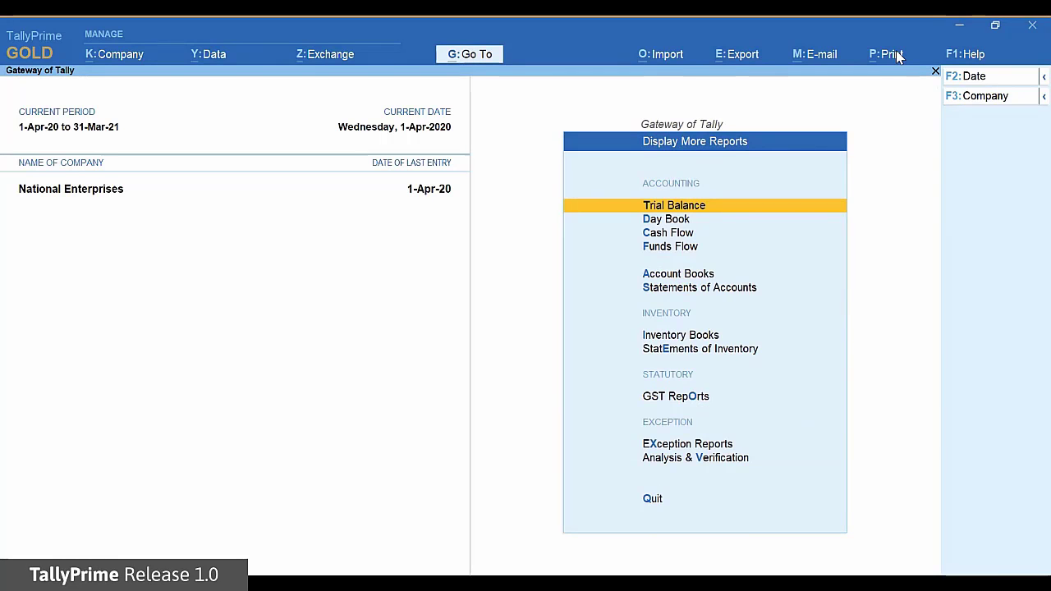
{"action": "key", "text": "Return"}
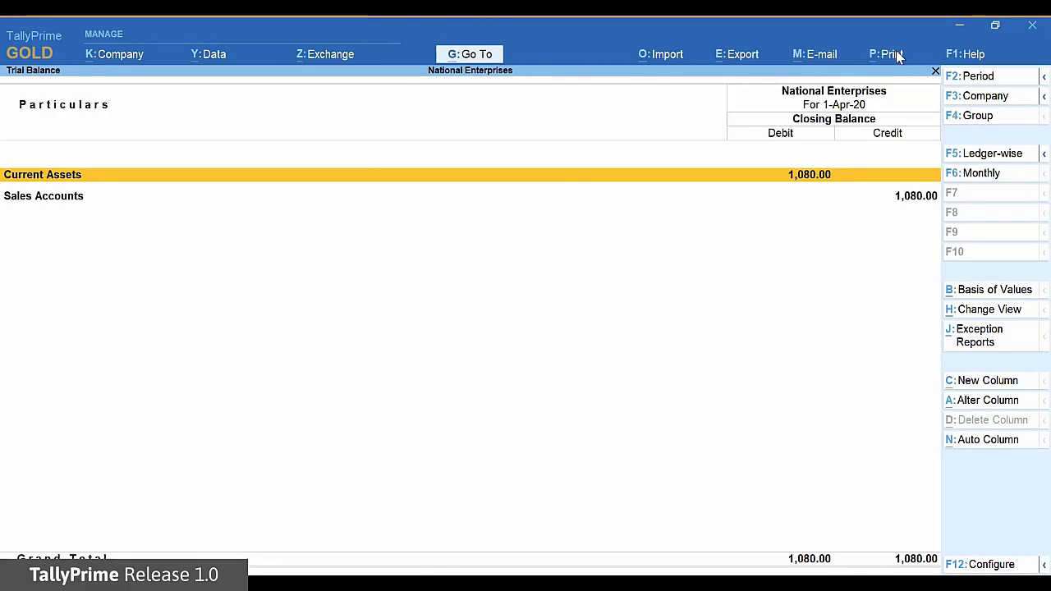